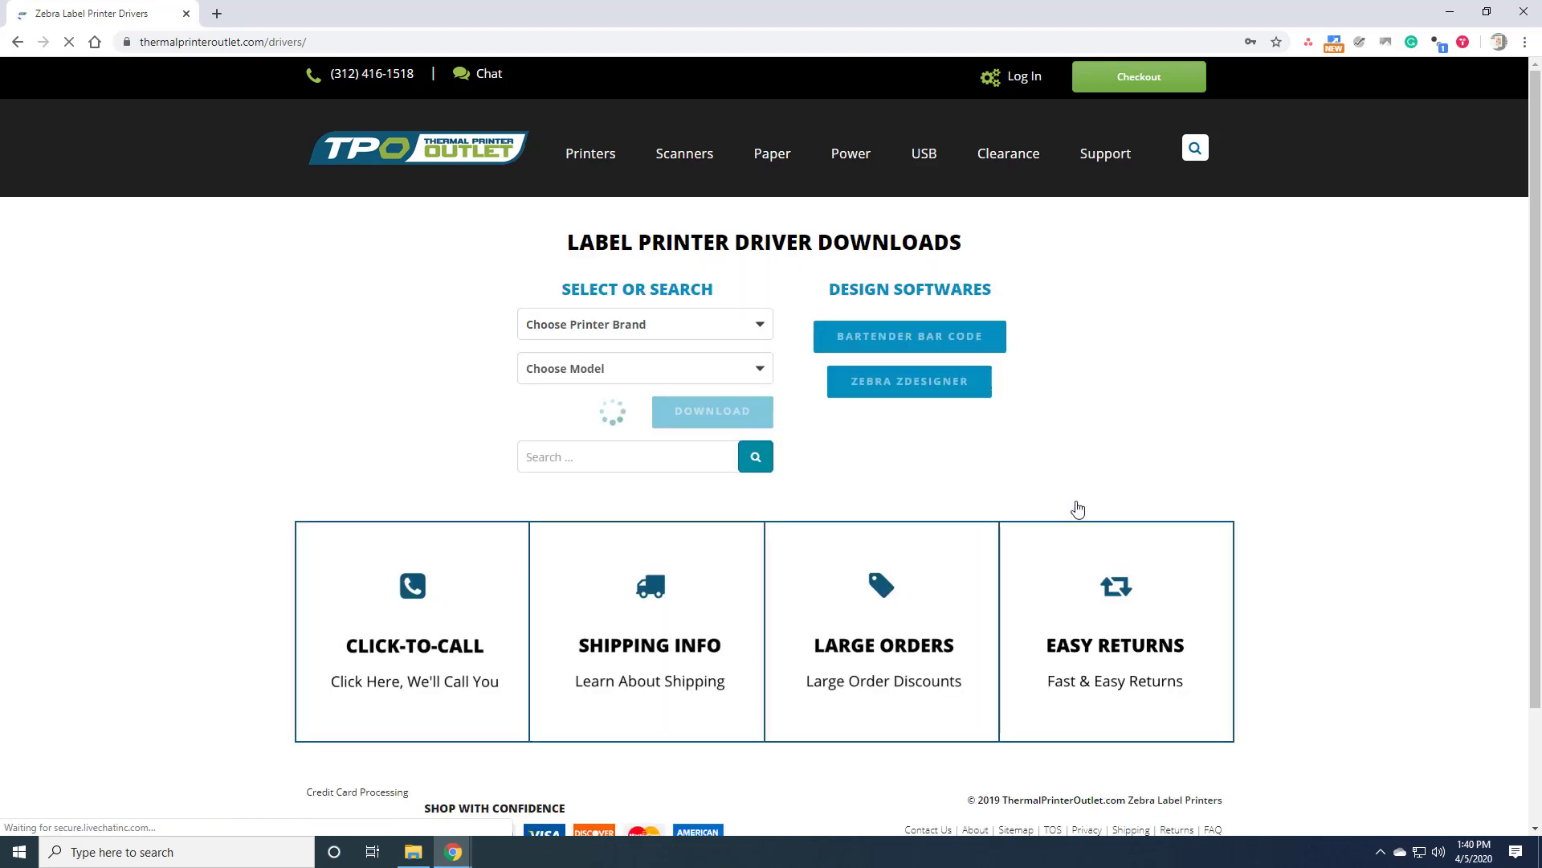
Download the driver package for the Fujitsu FI5120 scanner from the driver downloads page
click(663, 326)
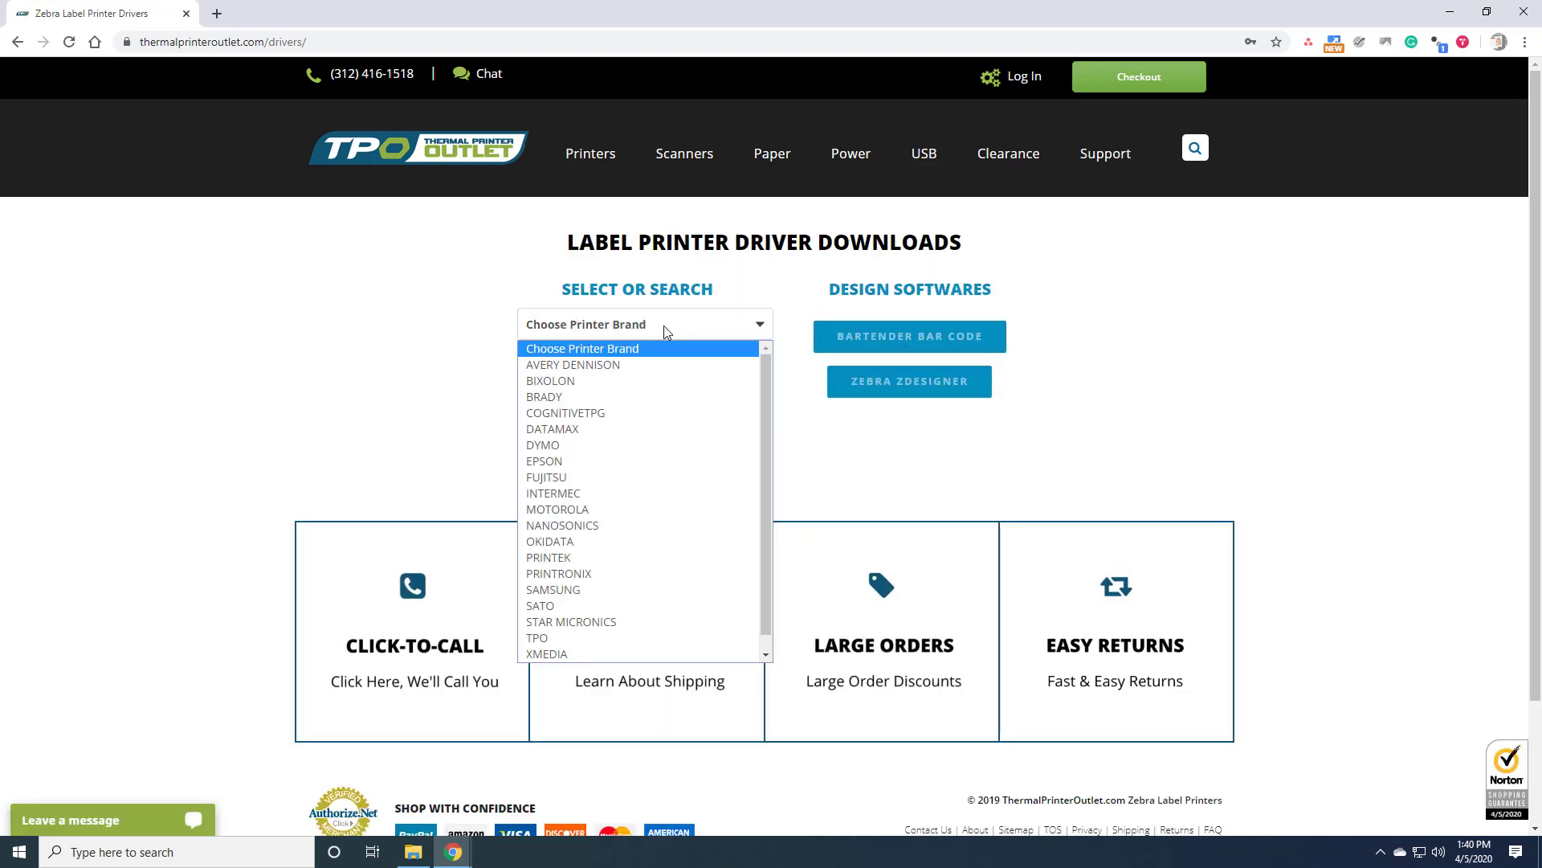
click(601, 477)
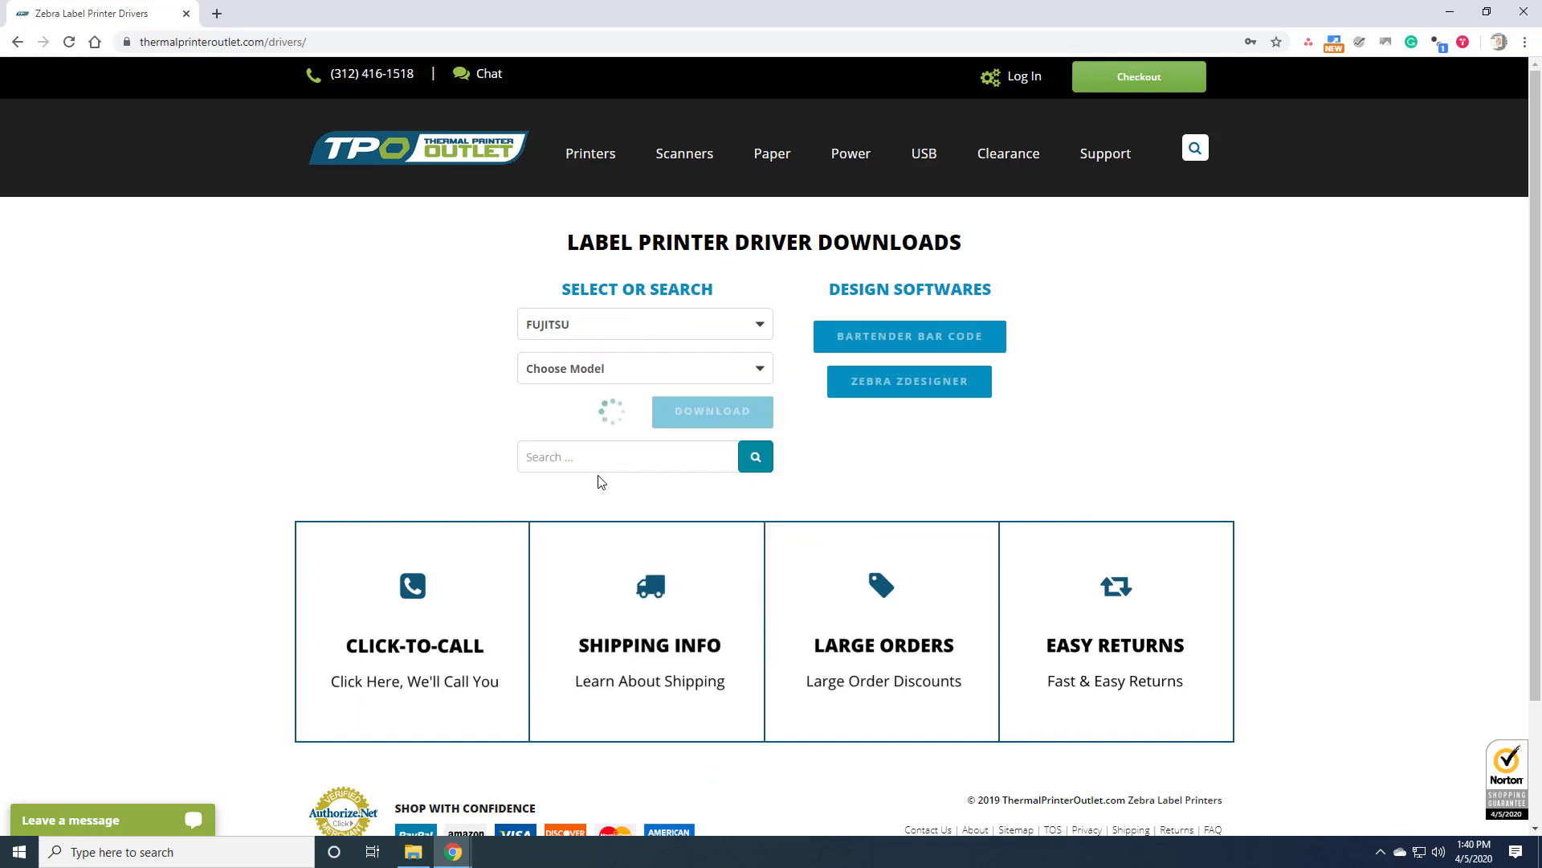
click(616, 378)
click(613, 424)
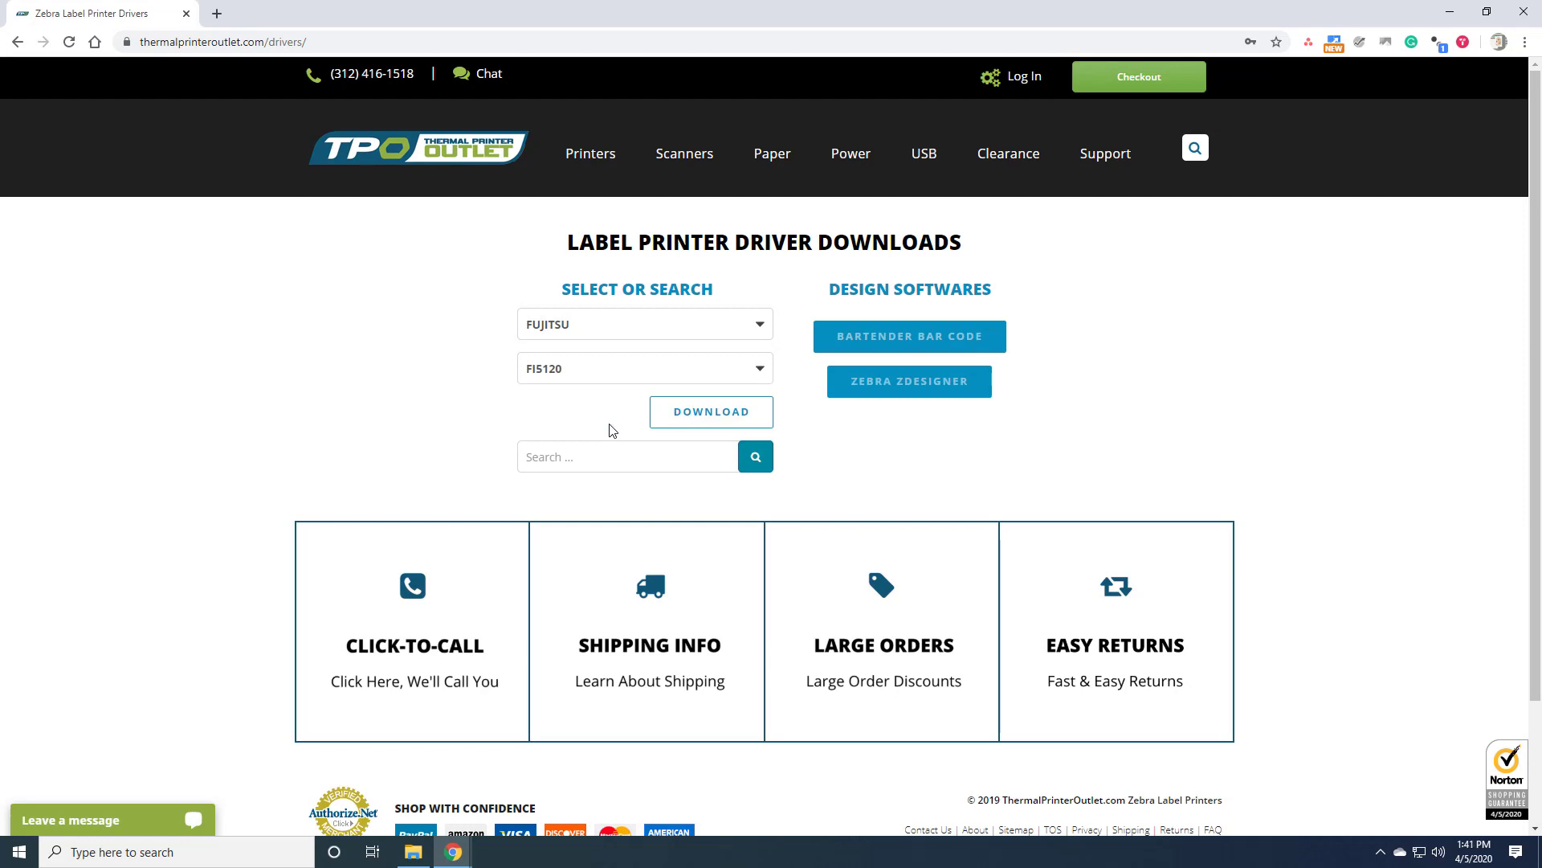
click(699, 414)
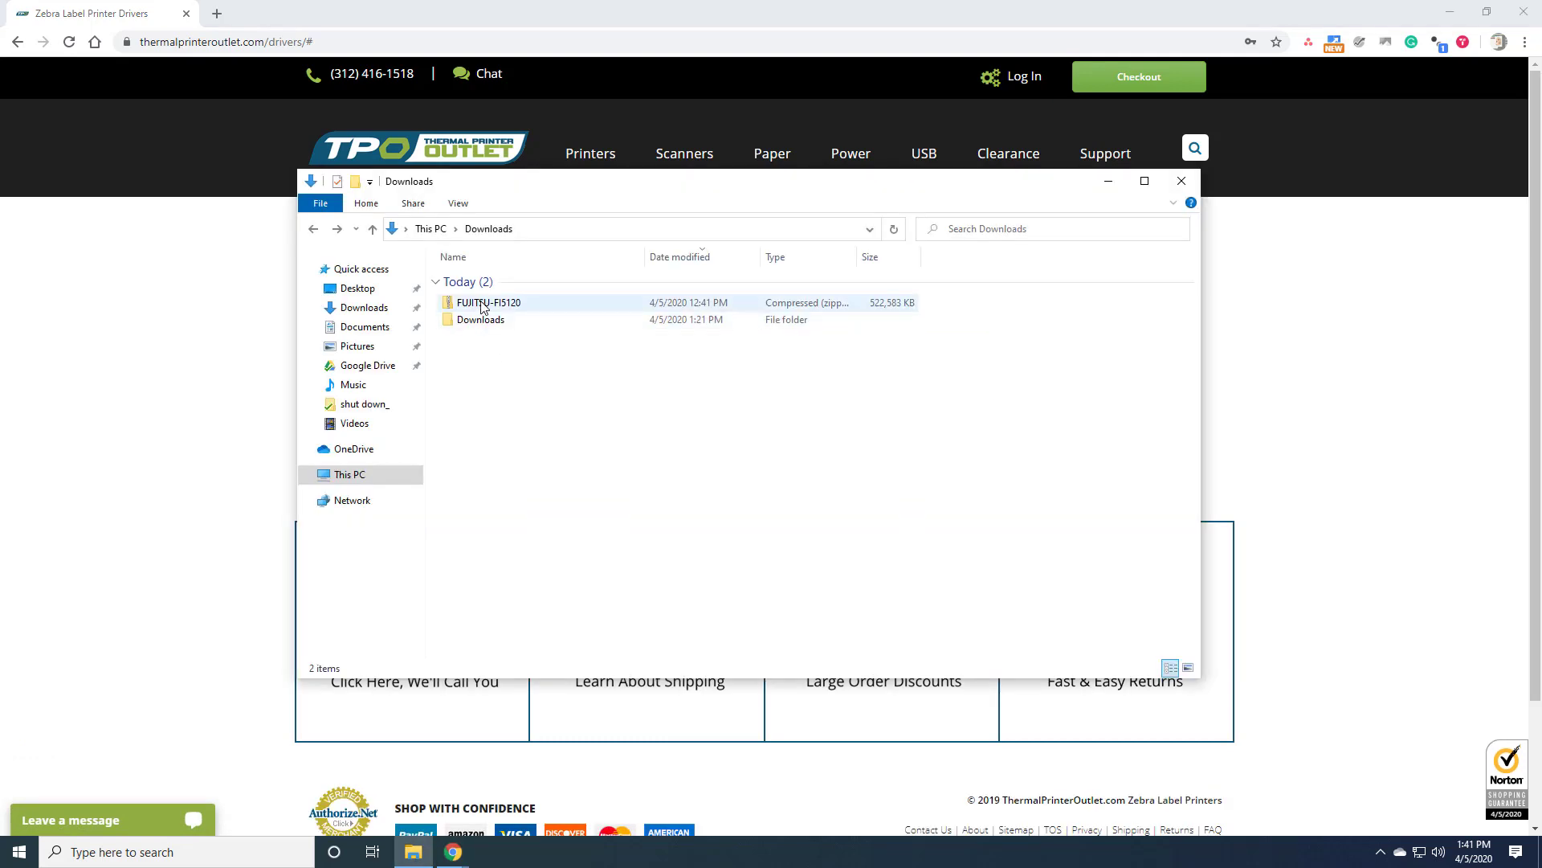
Extract the downloaded FUJITSU-FI5120 archive into its own folder in Downloads and show the extracted files
right_click(483, 305)
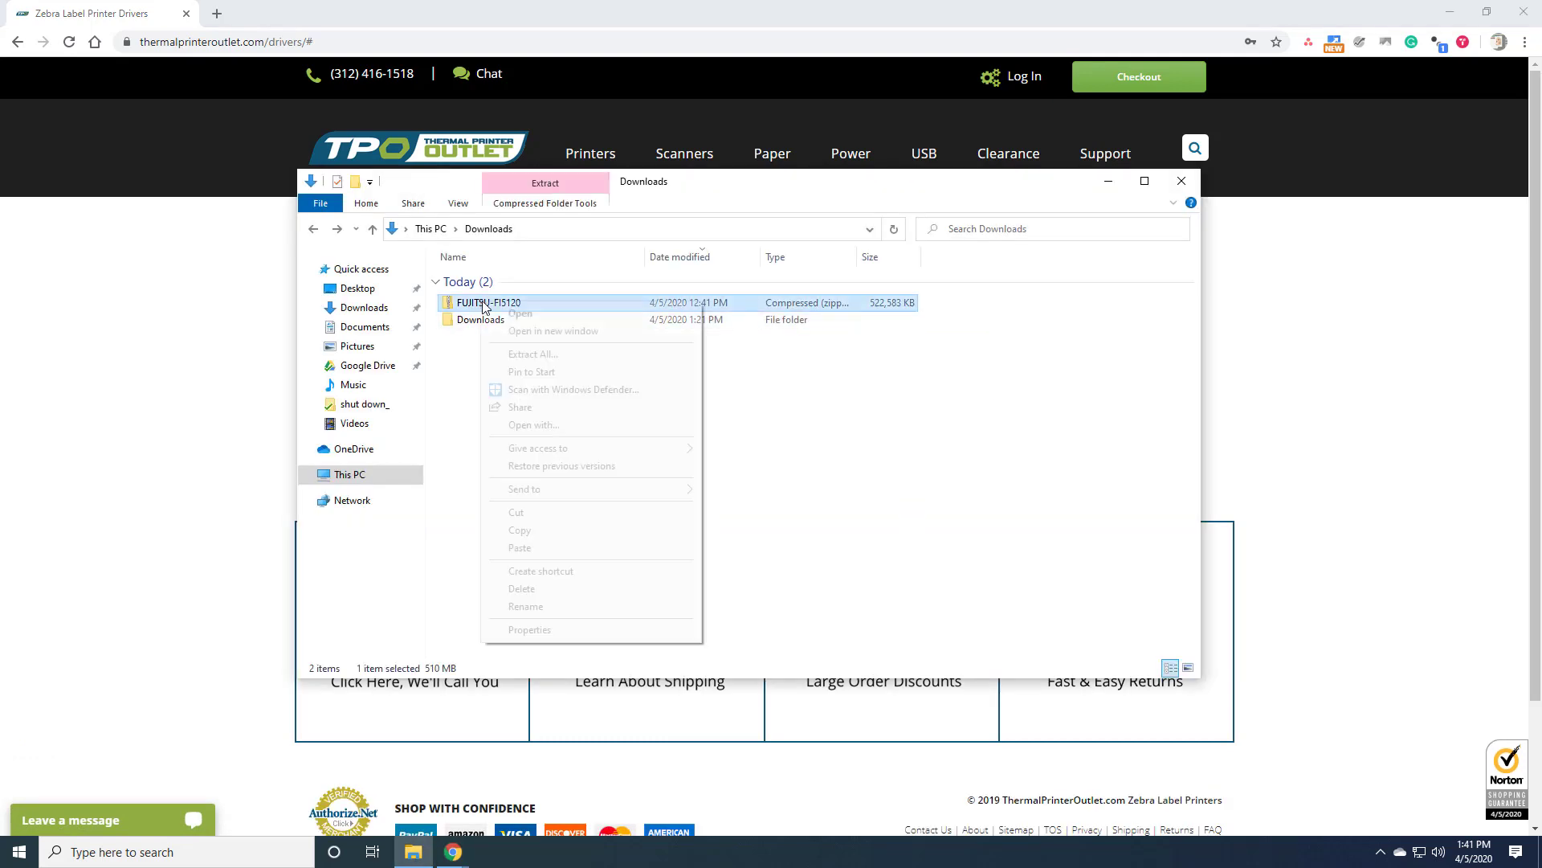
click(534, 355)
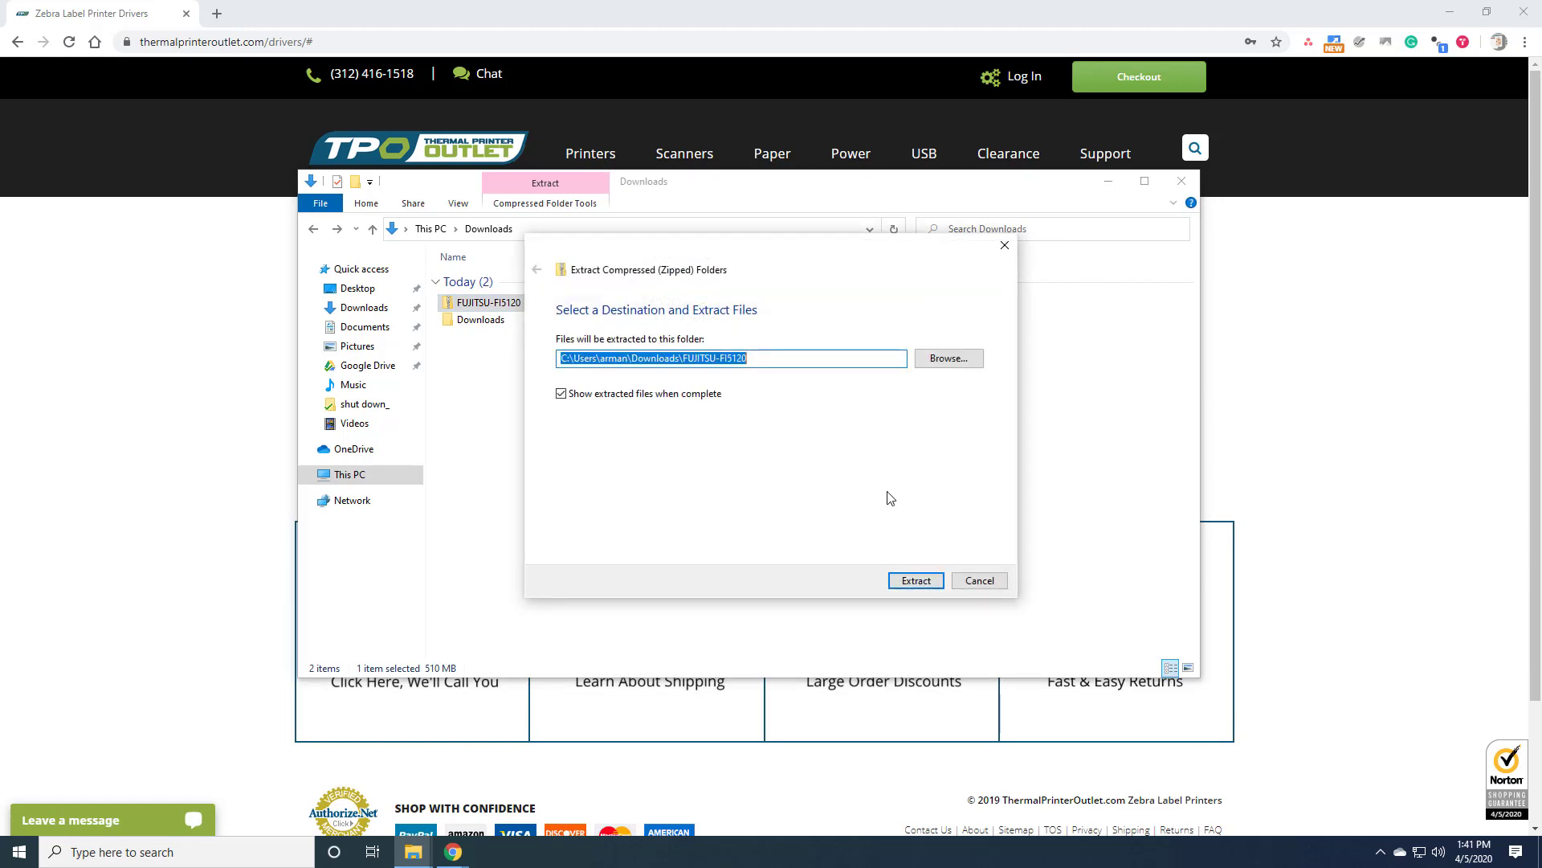
click(916, 580)
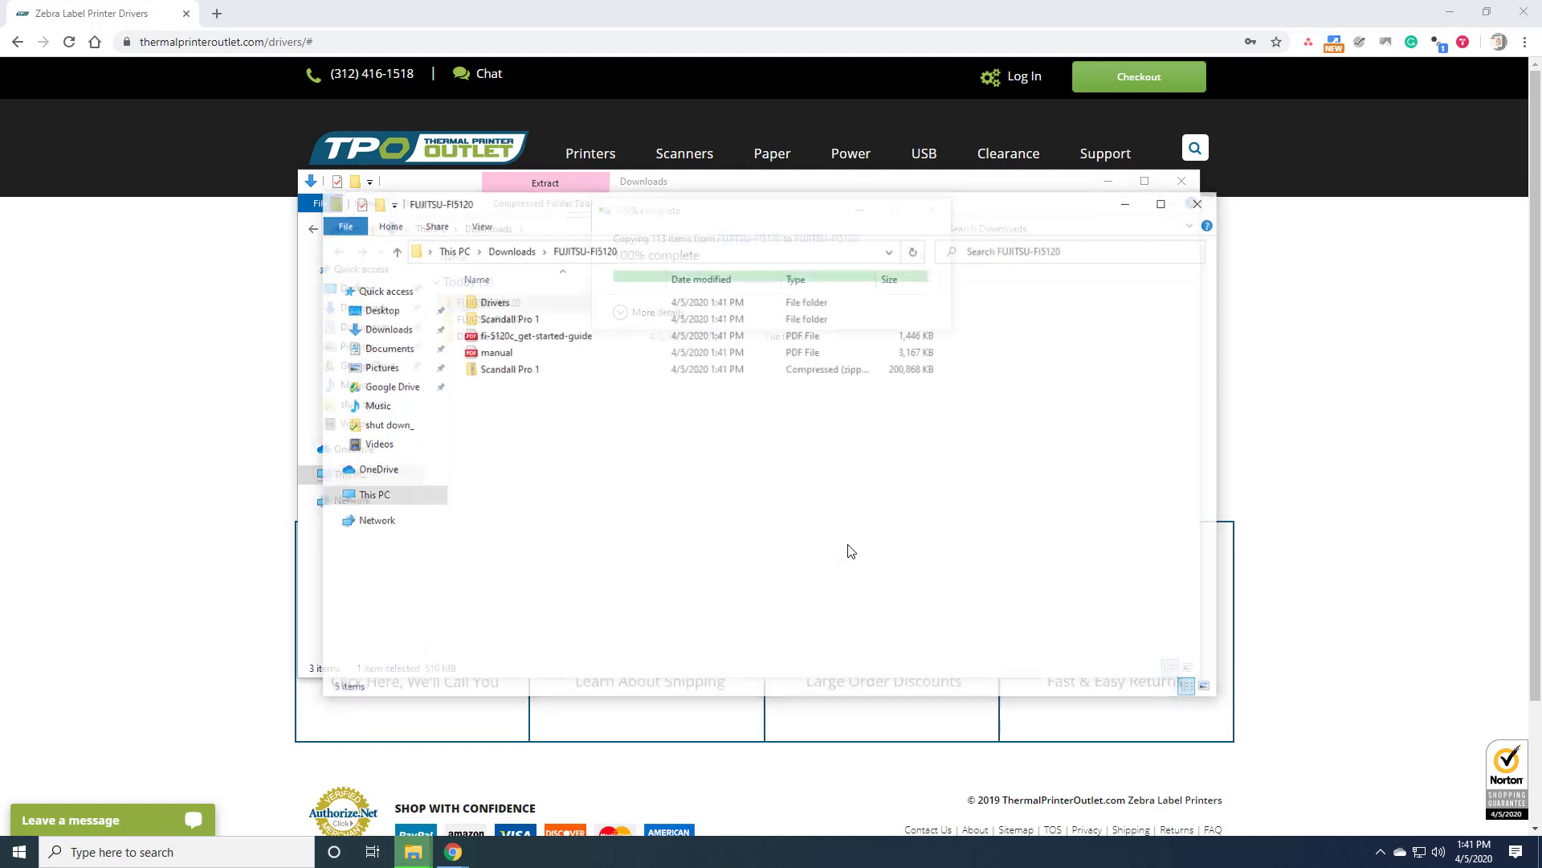
Run the Setup application from the Disk1 folder inside Drivers and allow it to make changes
double_click(492, 301)
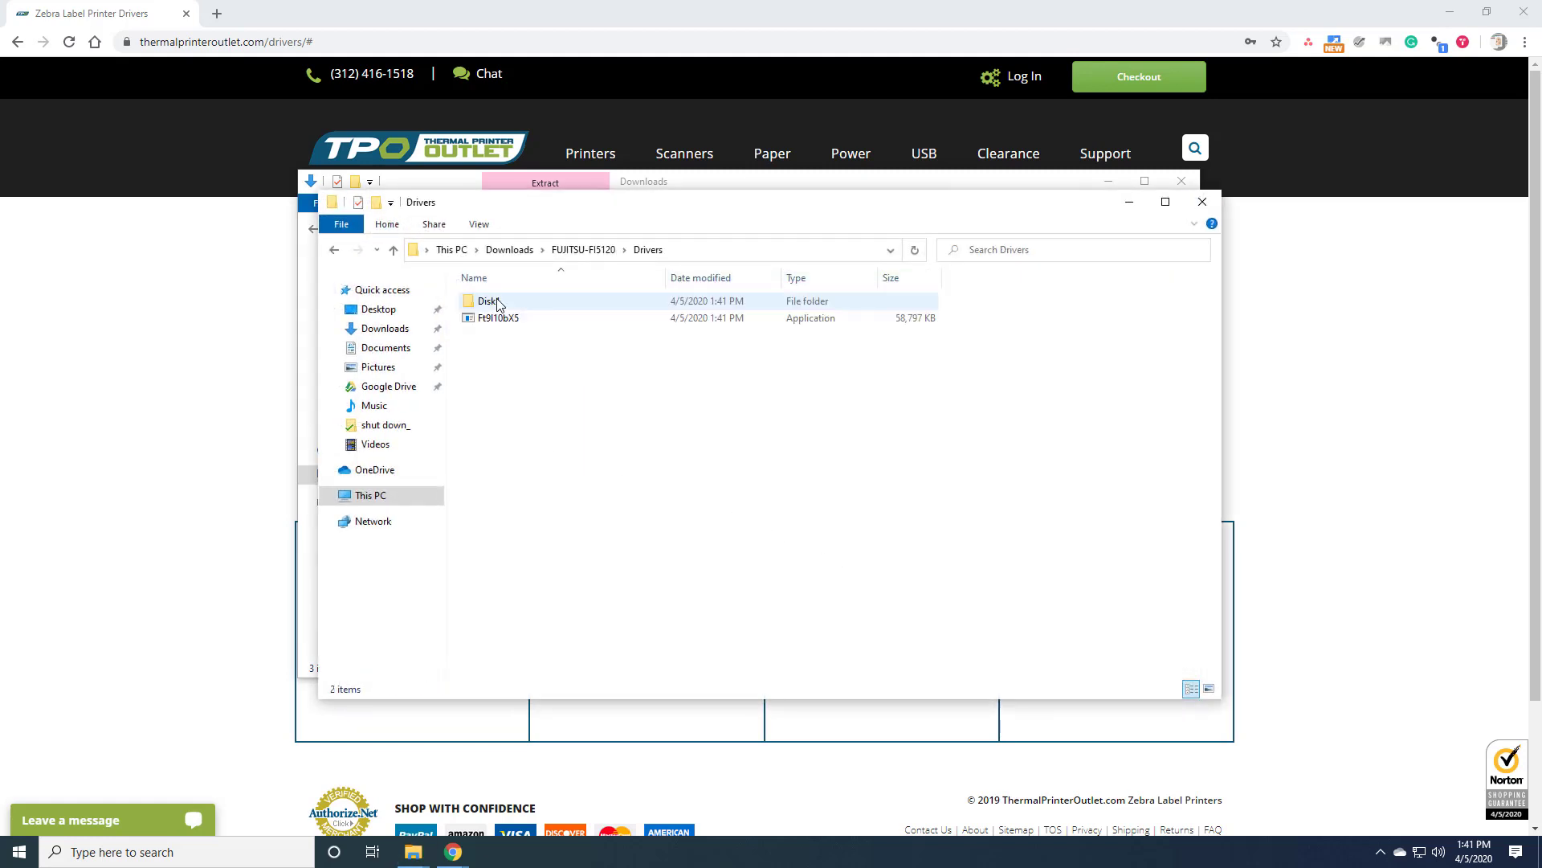
double_click(510, 300)
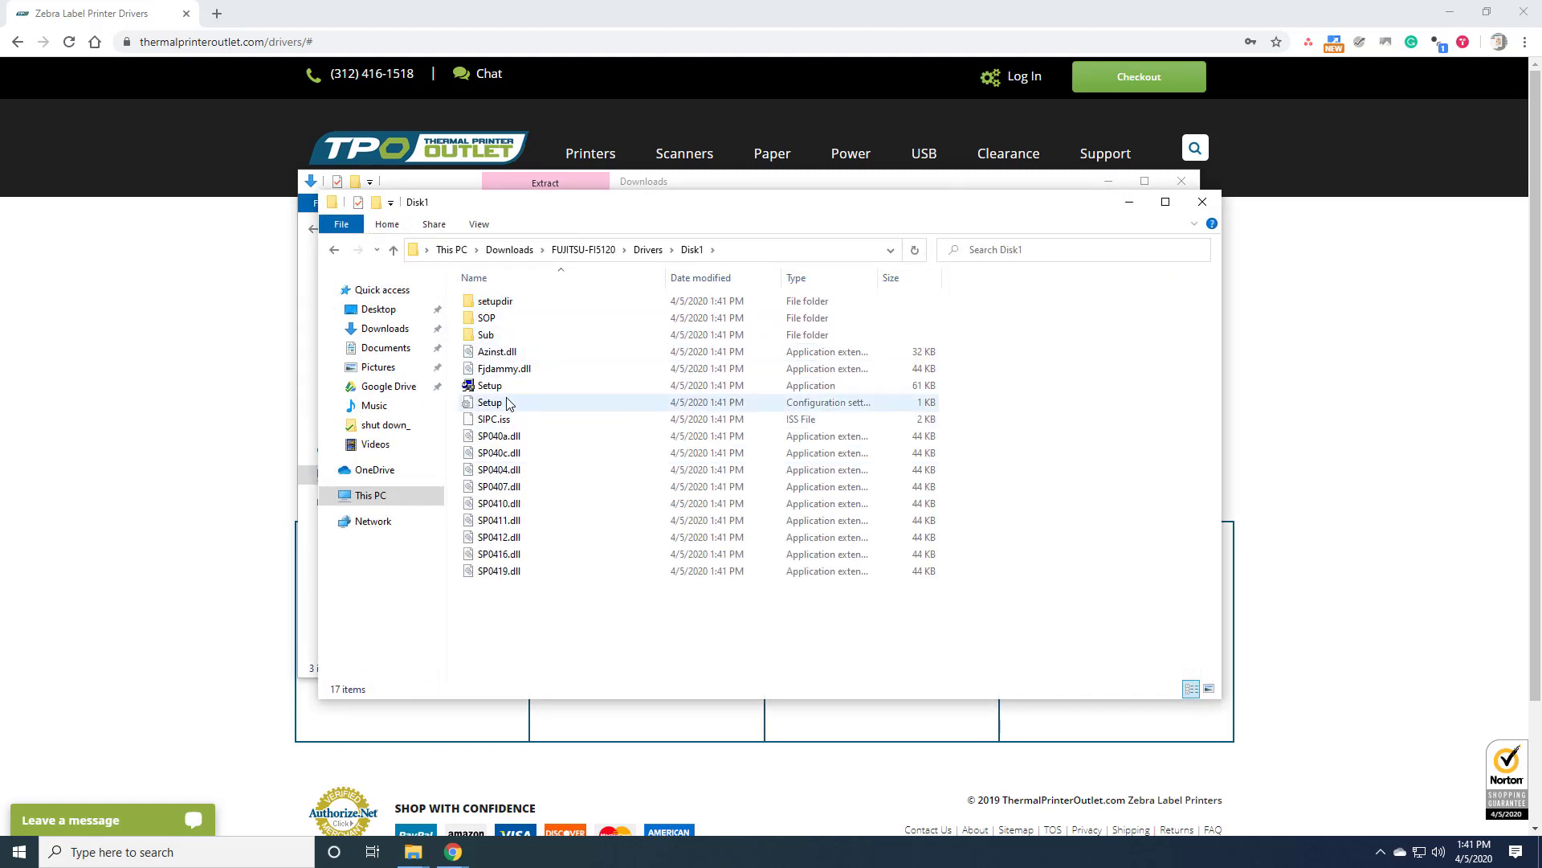
double_click(504, 387)
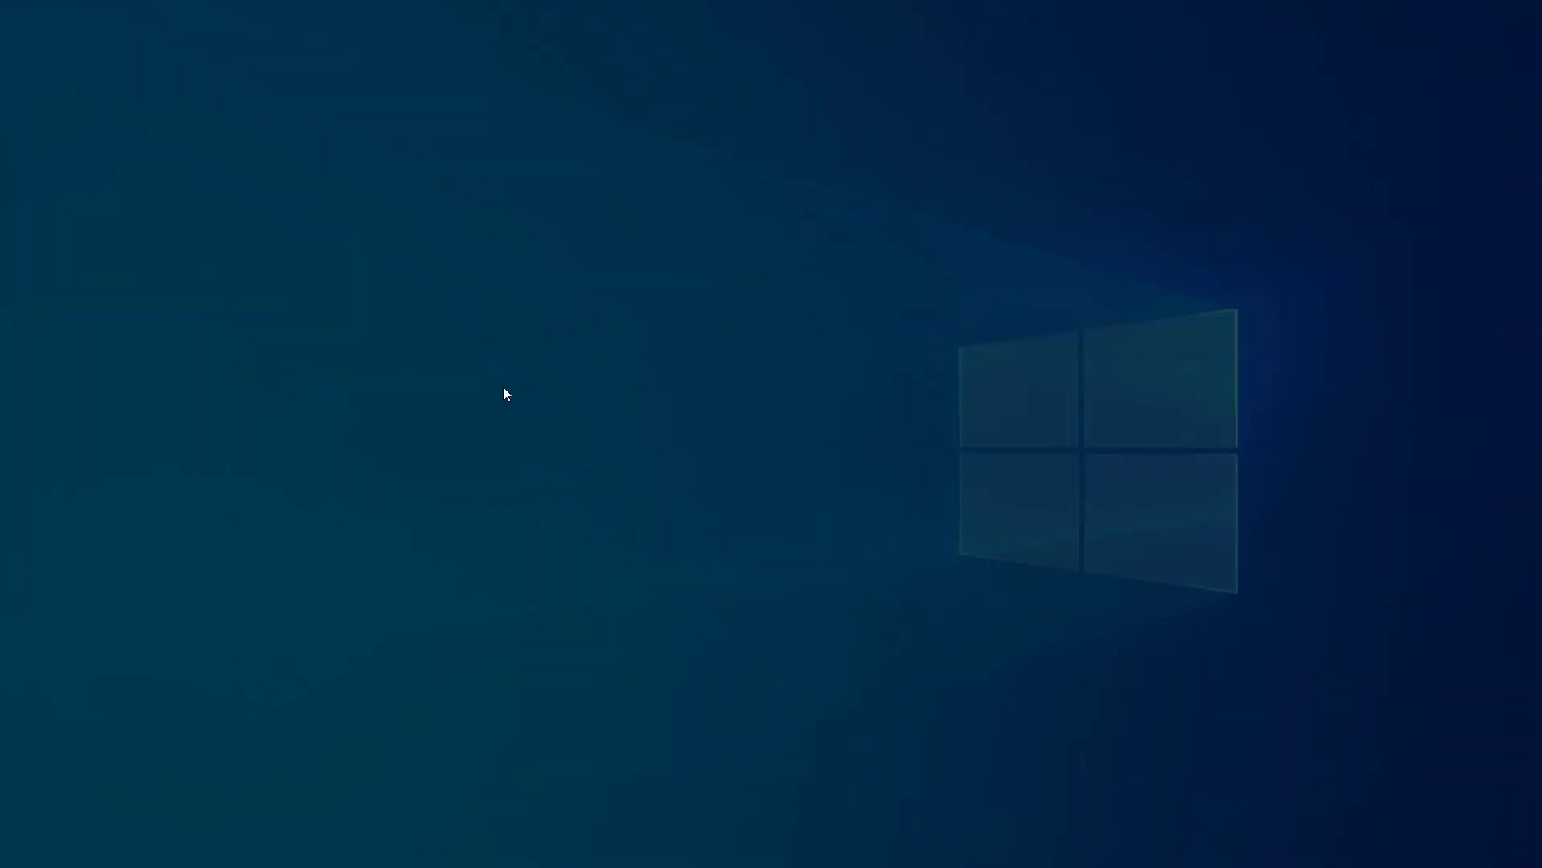
click(671, 540)
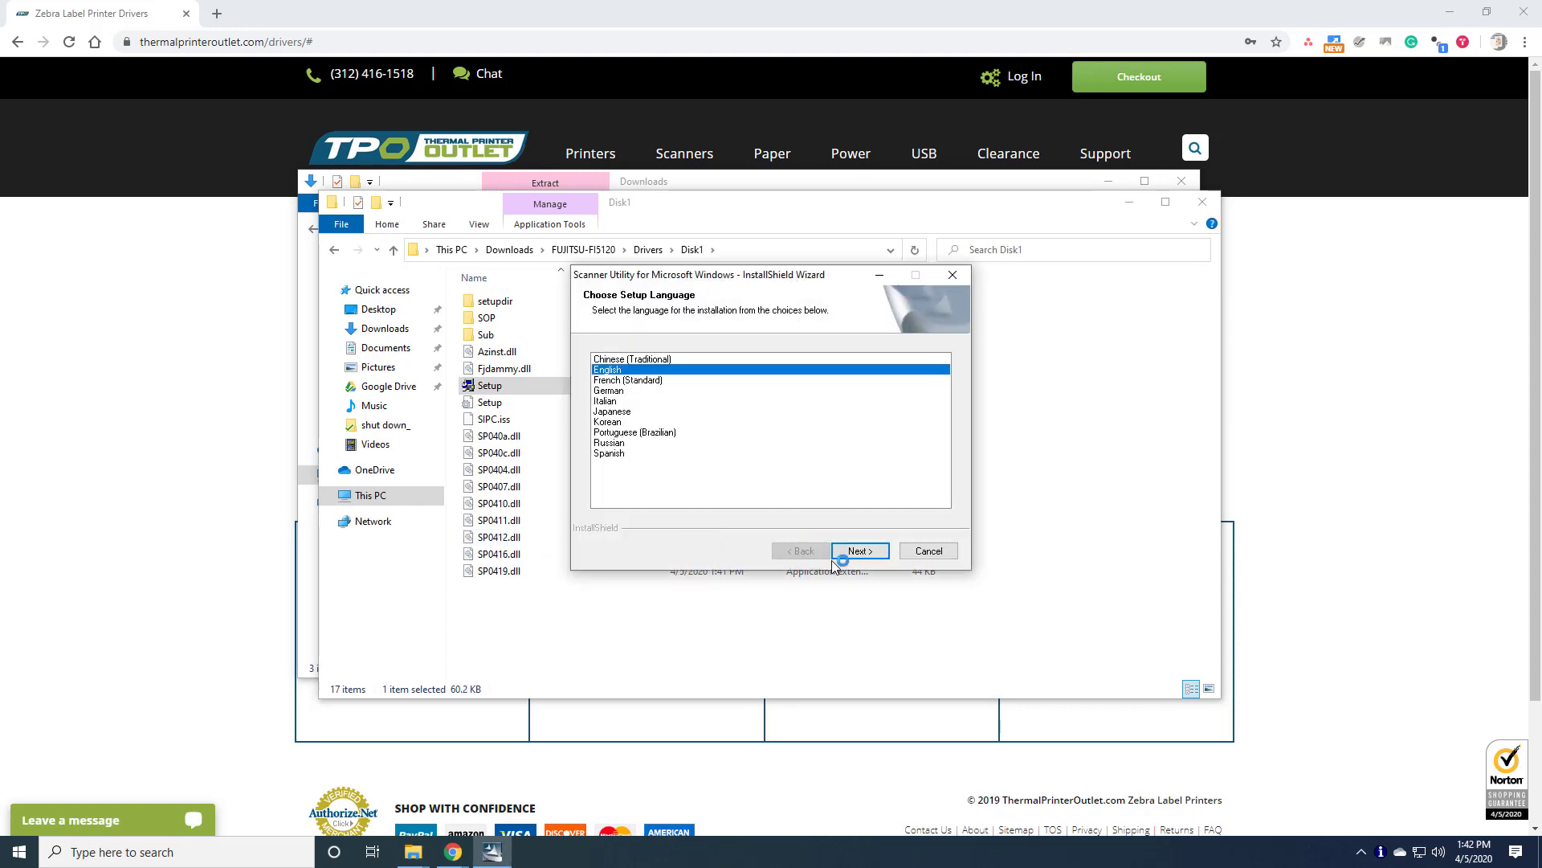
Install Scanner Utility for Microsoft Windows in English with TWAIN Driver, TWAIN Manager and Support Tools
click(856, 551)
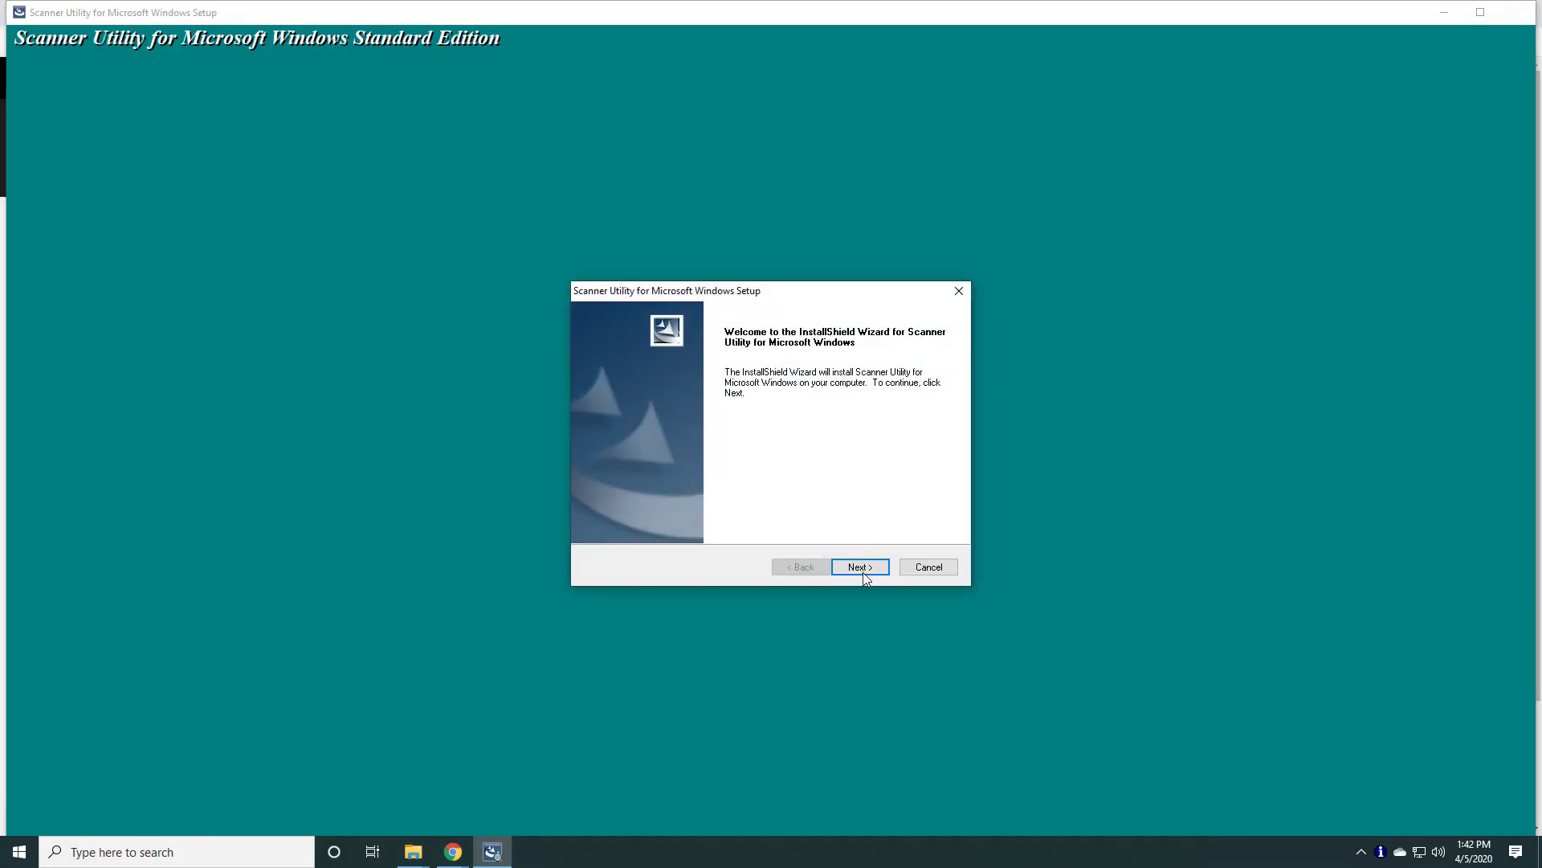
click(860, 568)
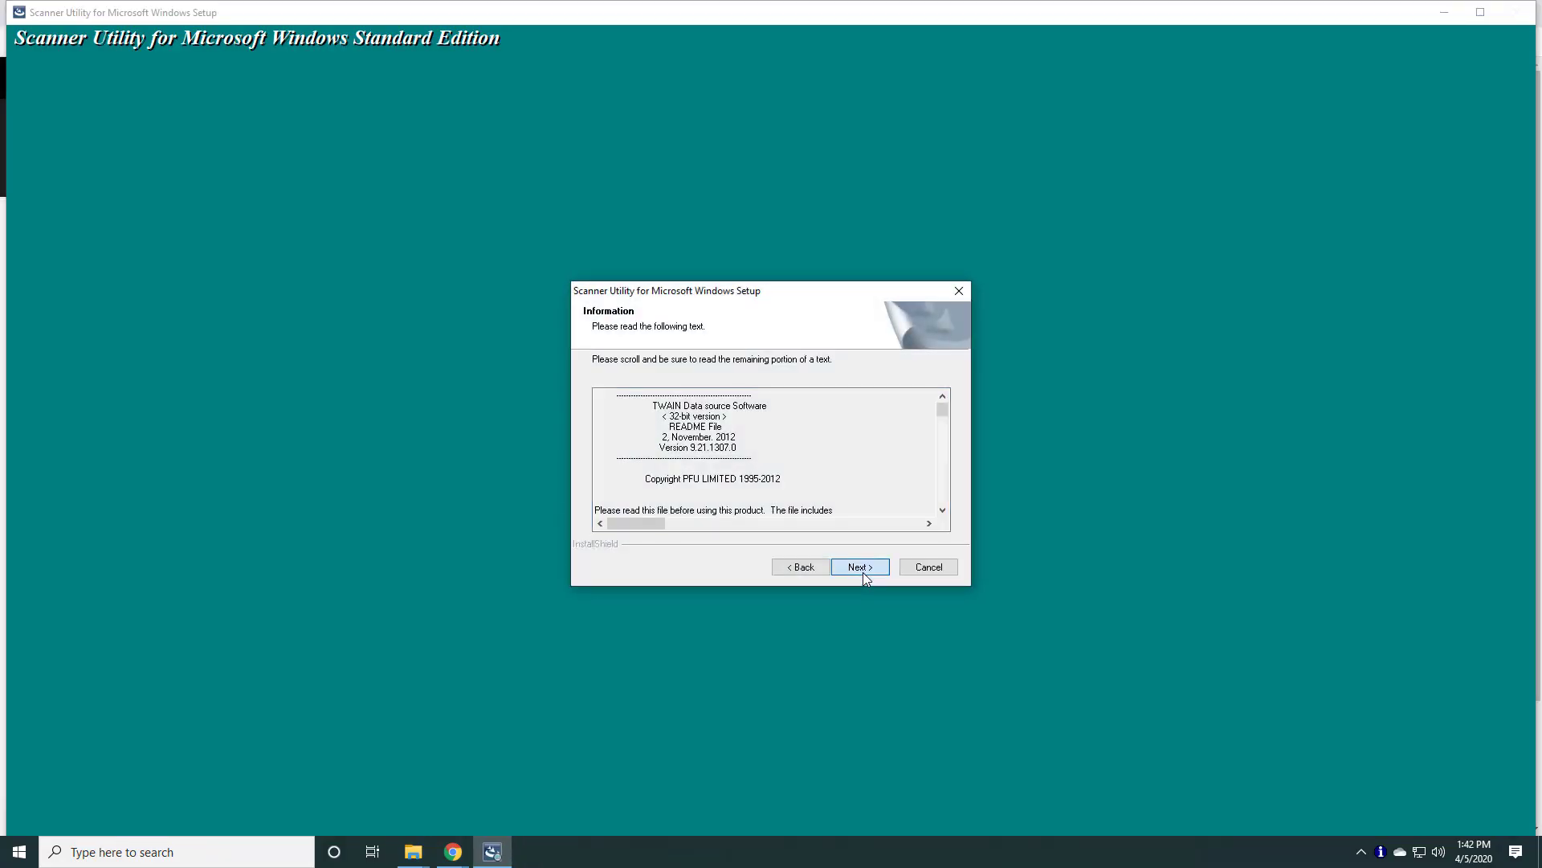
click(862, 572)
click(863, 572)
click(863, 572)
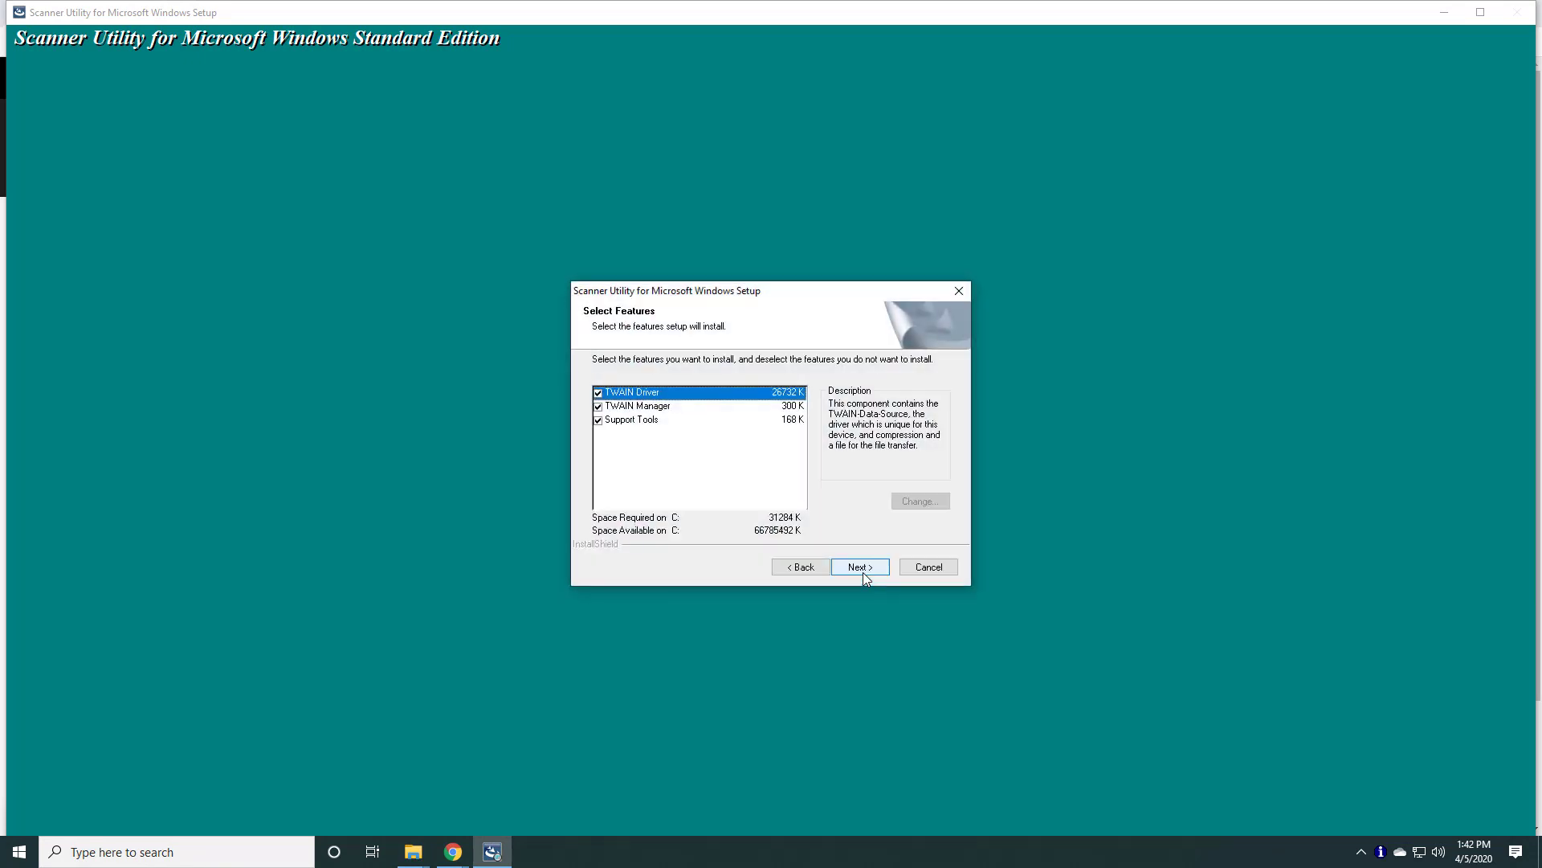
click(863, 572)
click(863, 571)
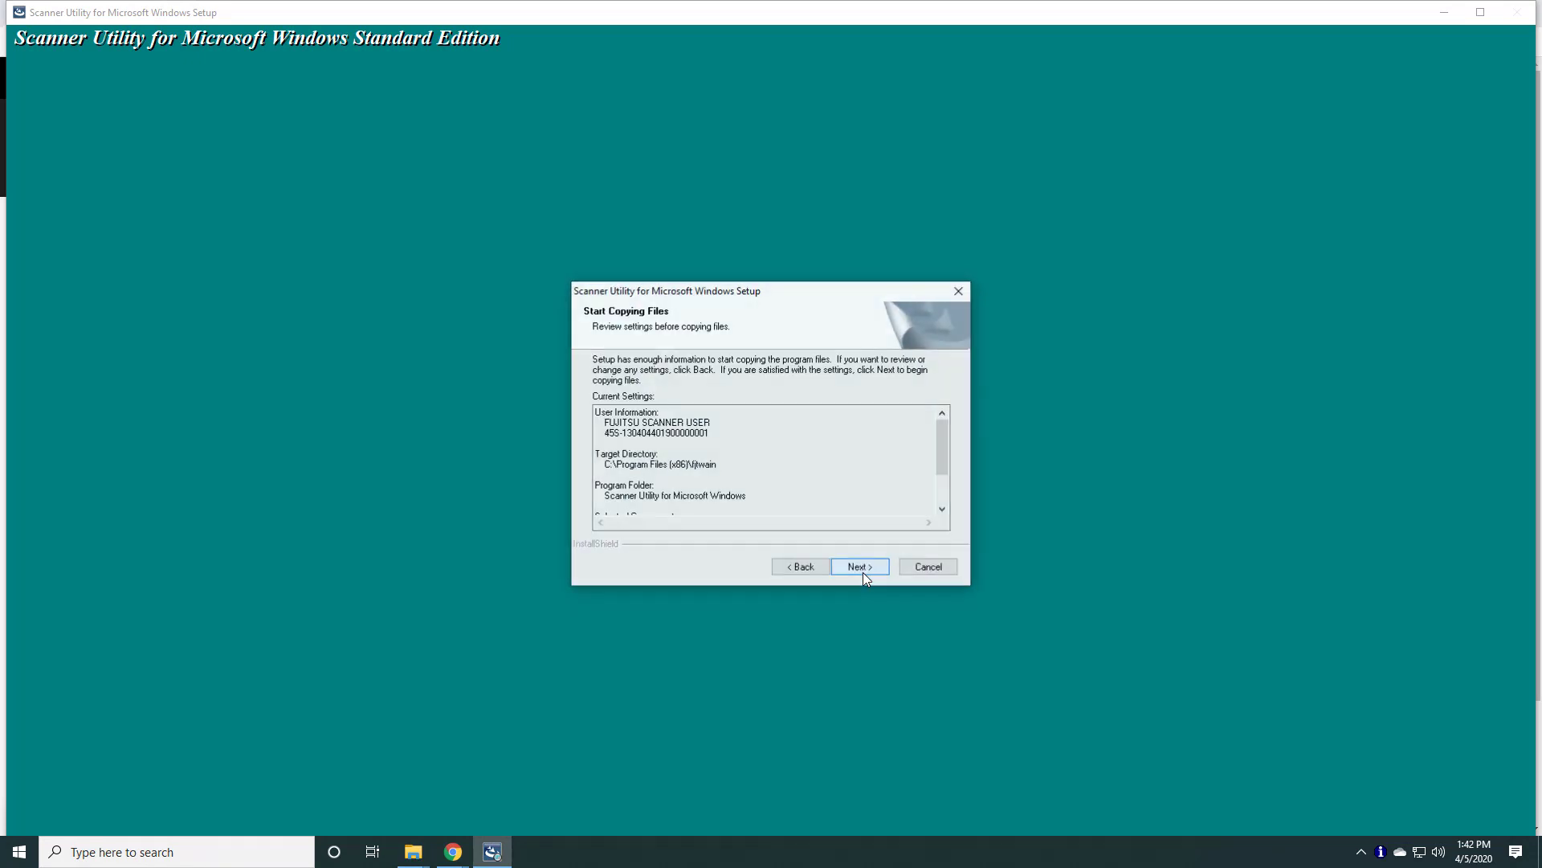
click(863, 572)
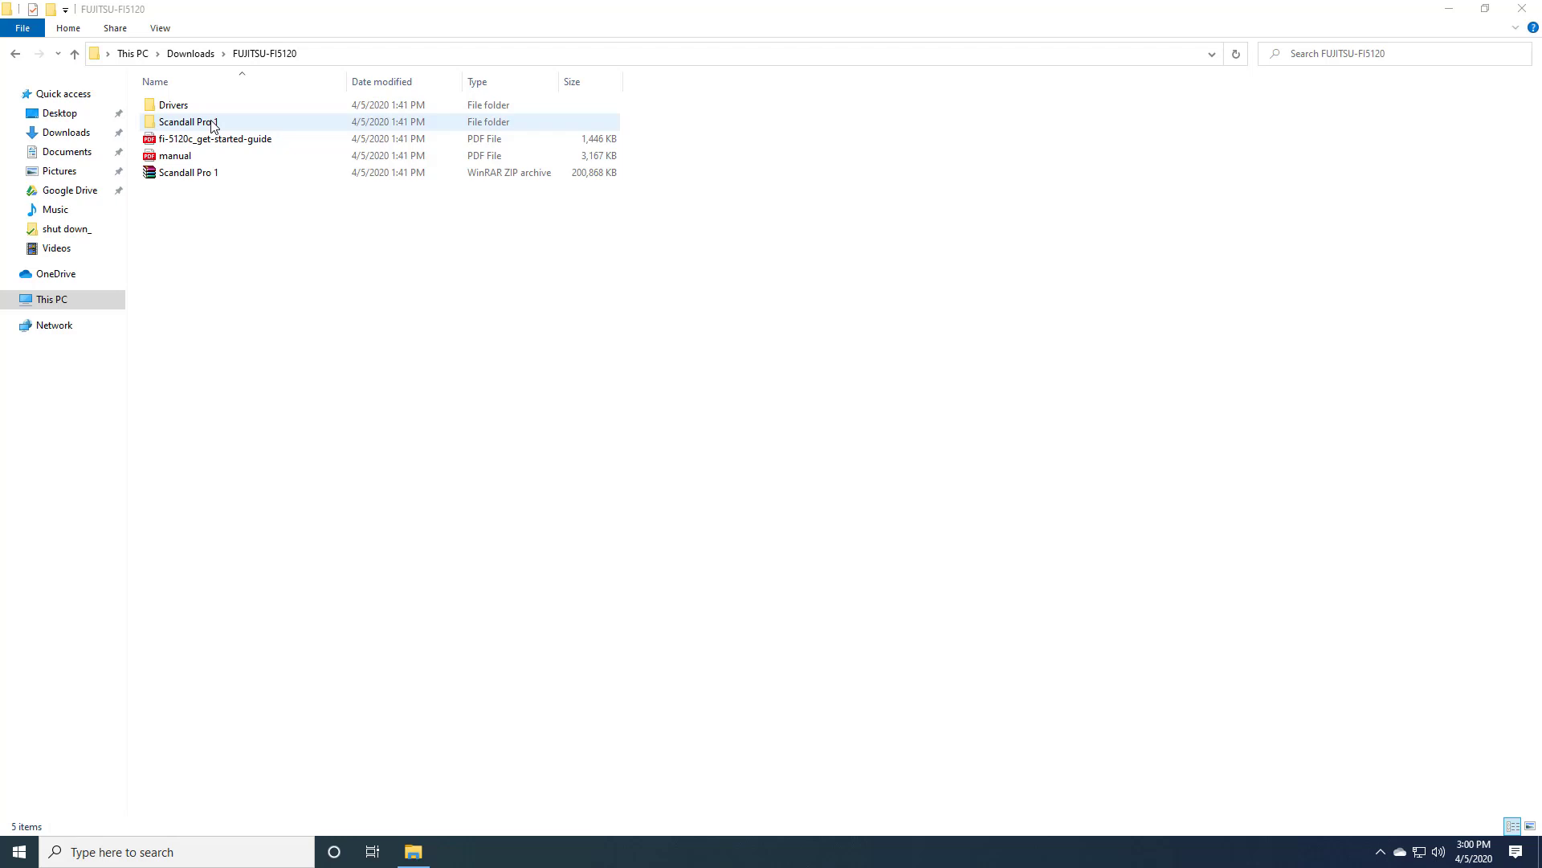
Start the ScandAllPRO installer from the Scandall Pro 1.8 folder, in English with Scan to Microsoft SharePoint included
double_click(213, 125)
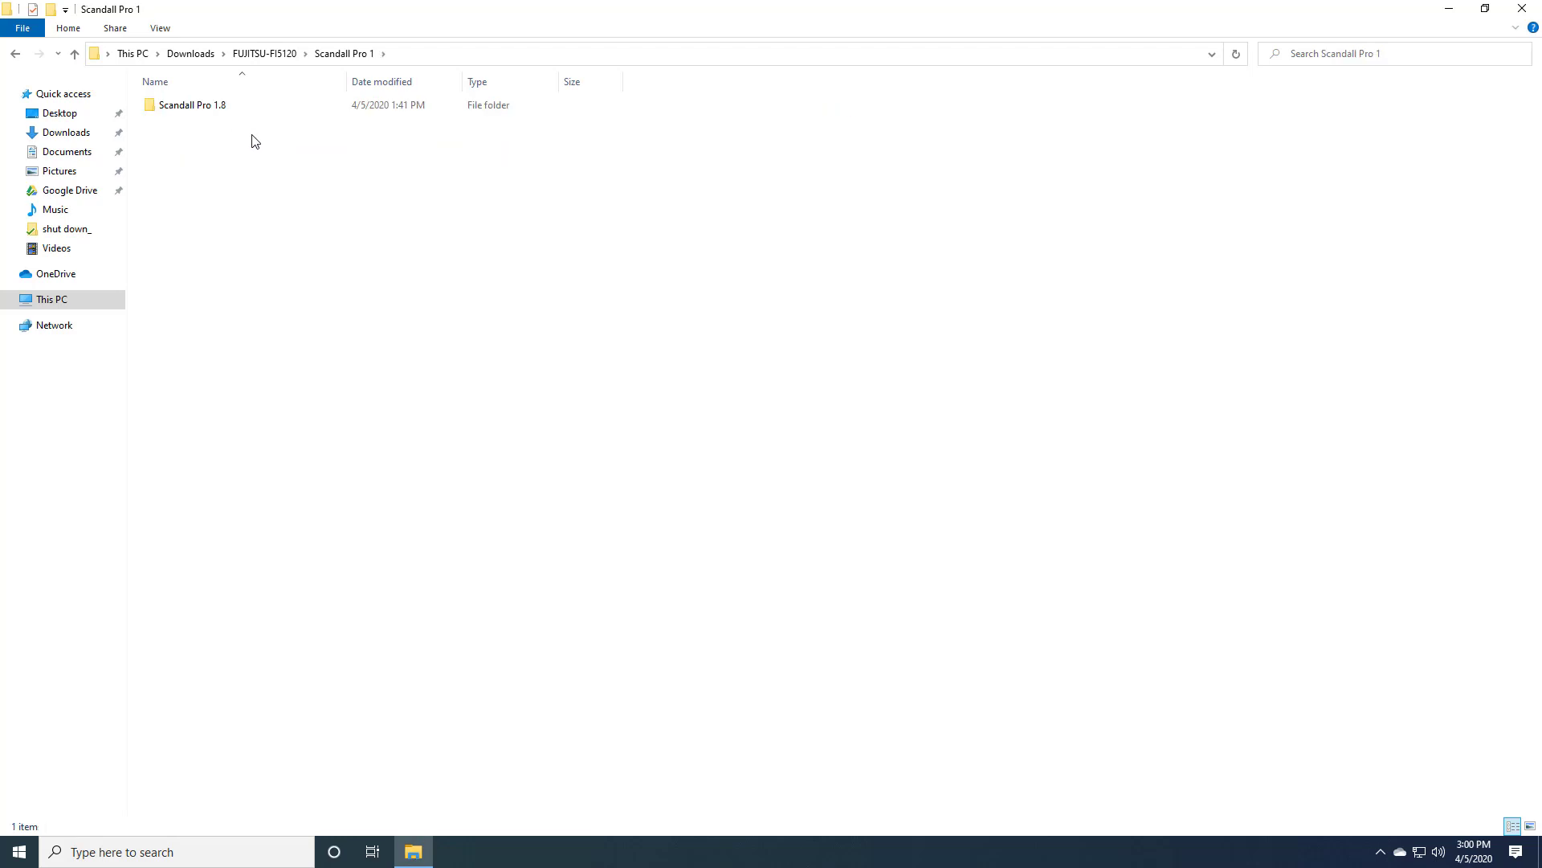
click(200, 110)
double_click(201, 110)
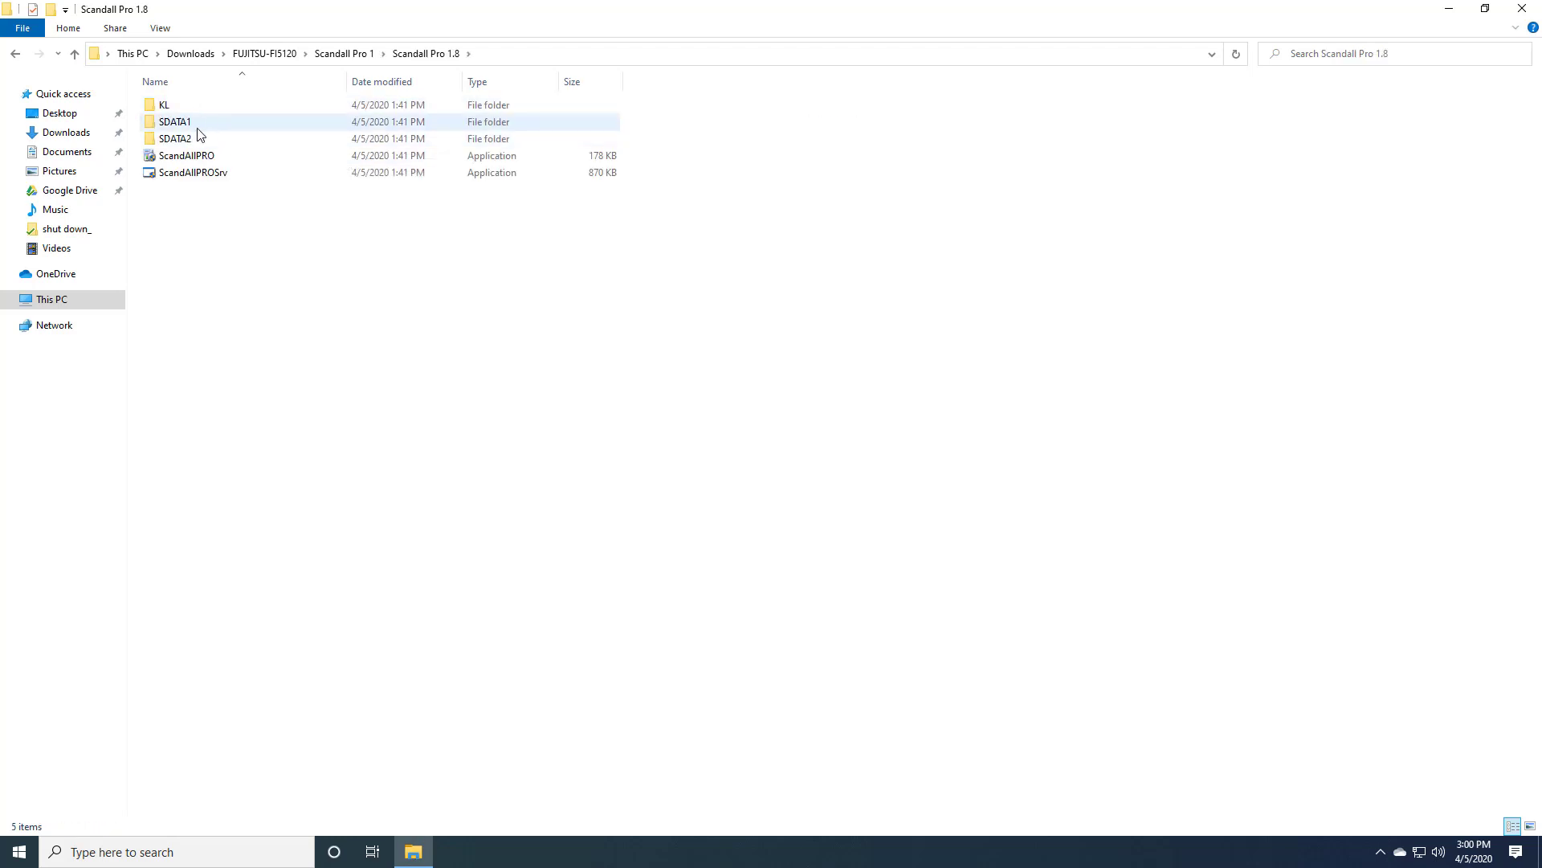
click(200, 157)
double_click(201, 157)
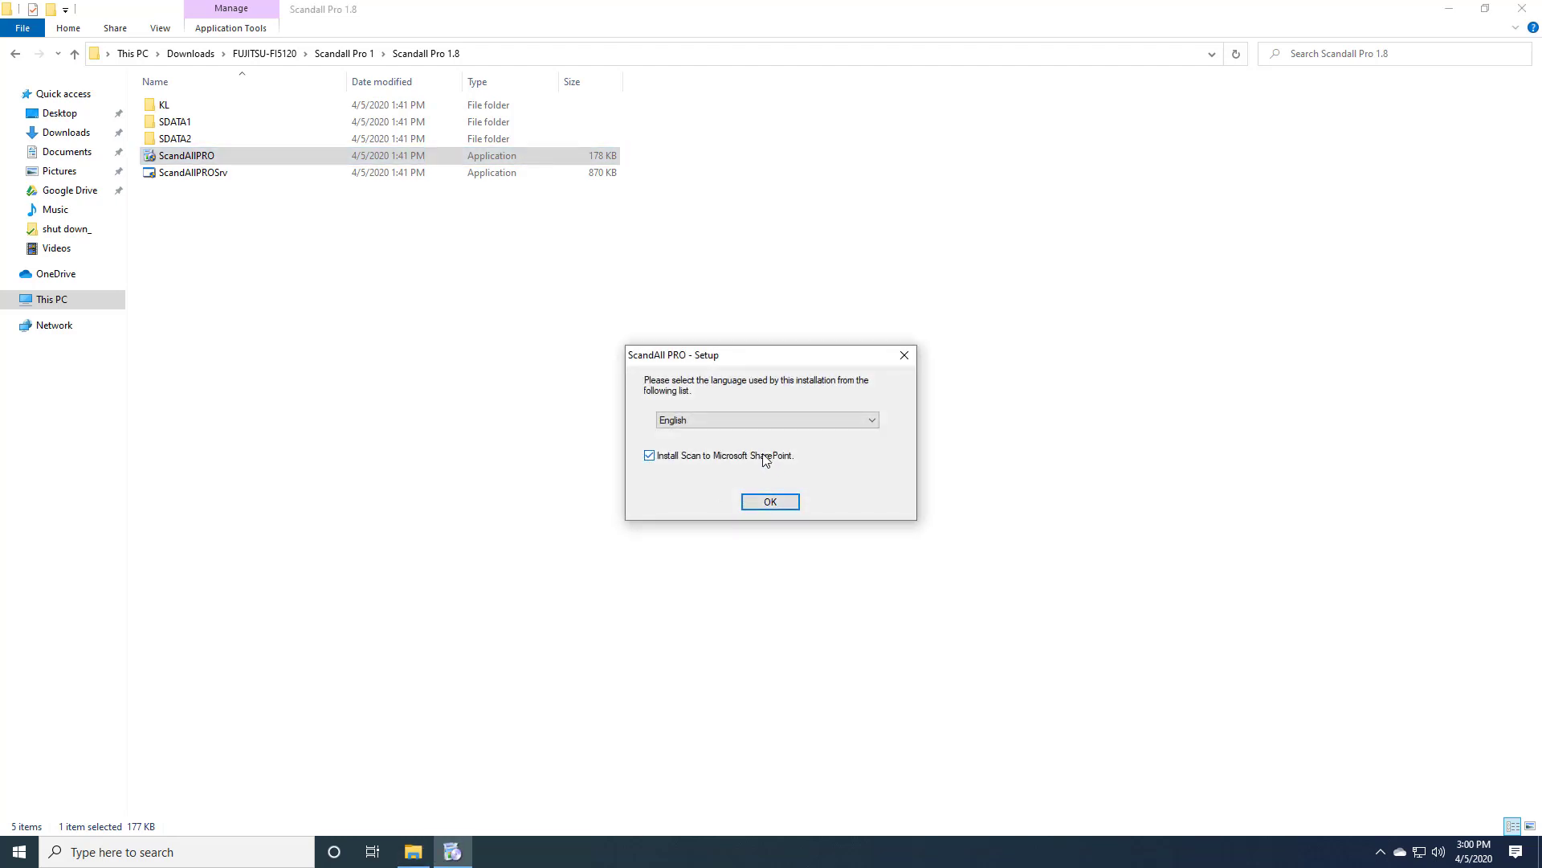
click(771, 501)
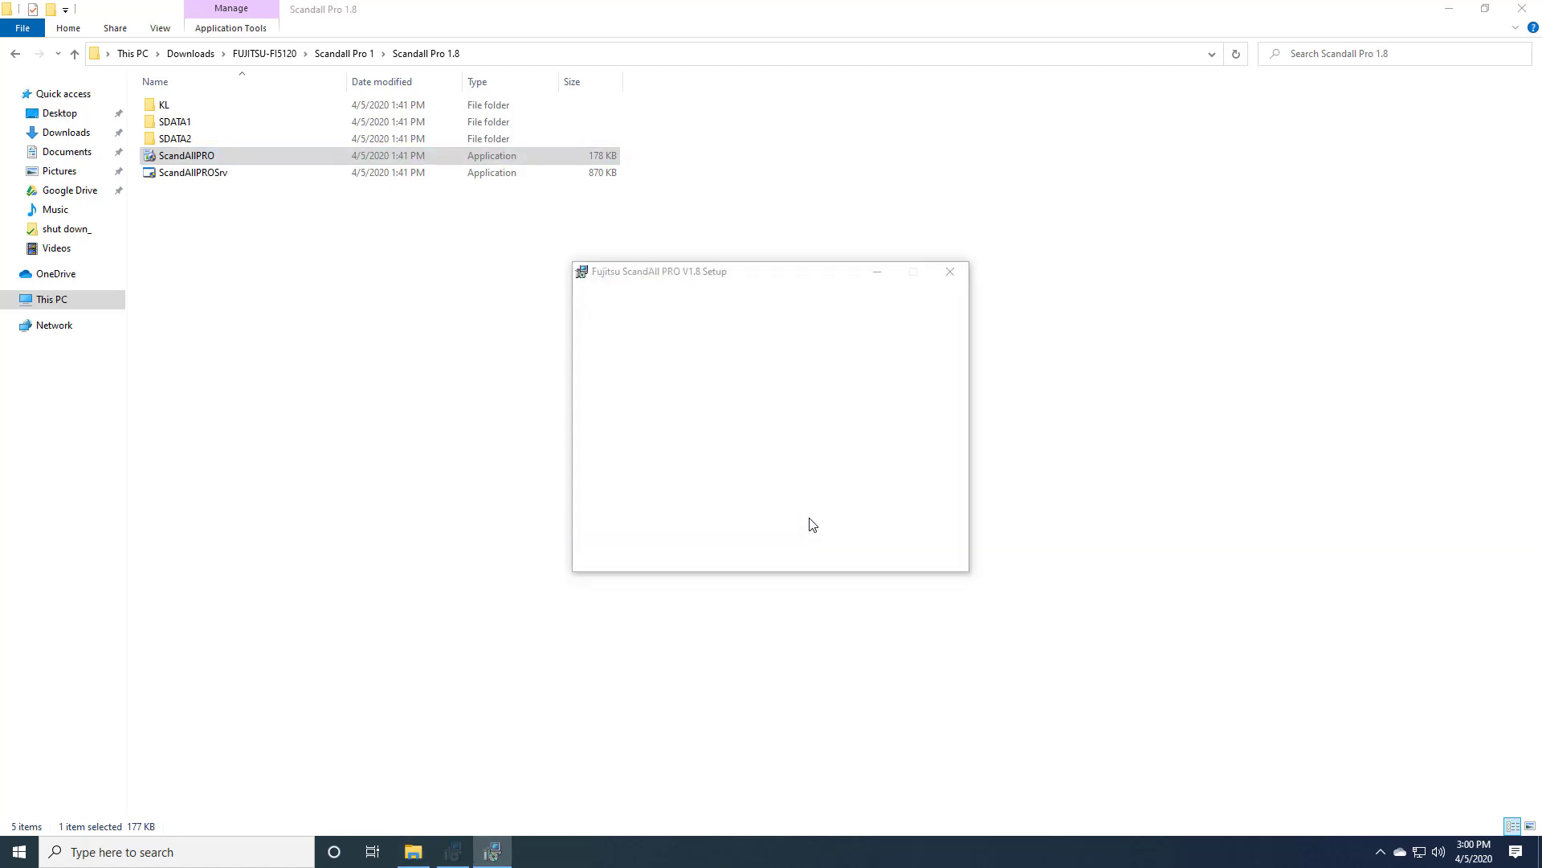
Accept the licence agreement and complete the ScandAll PRO V1.8 installation with a desktop shortcut
click(854, 551)
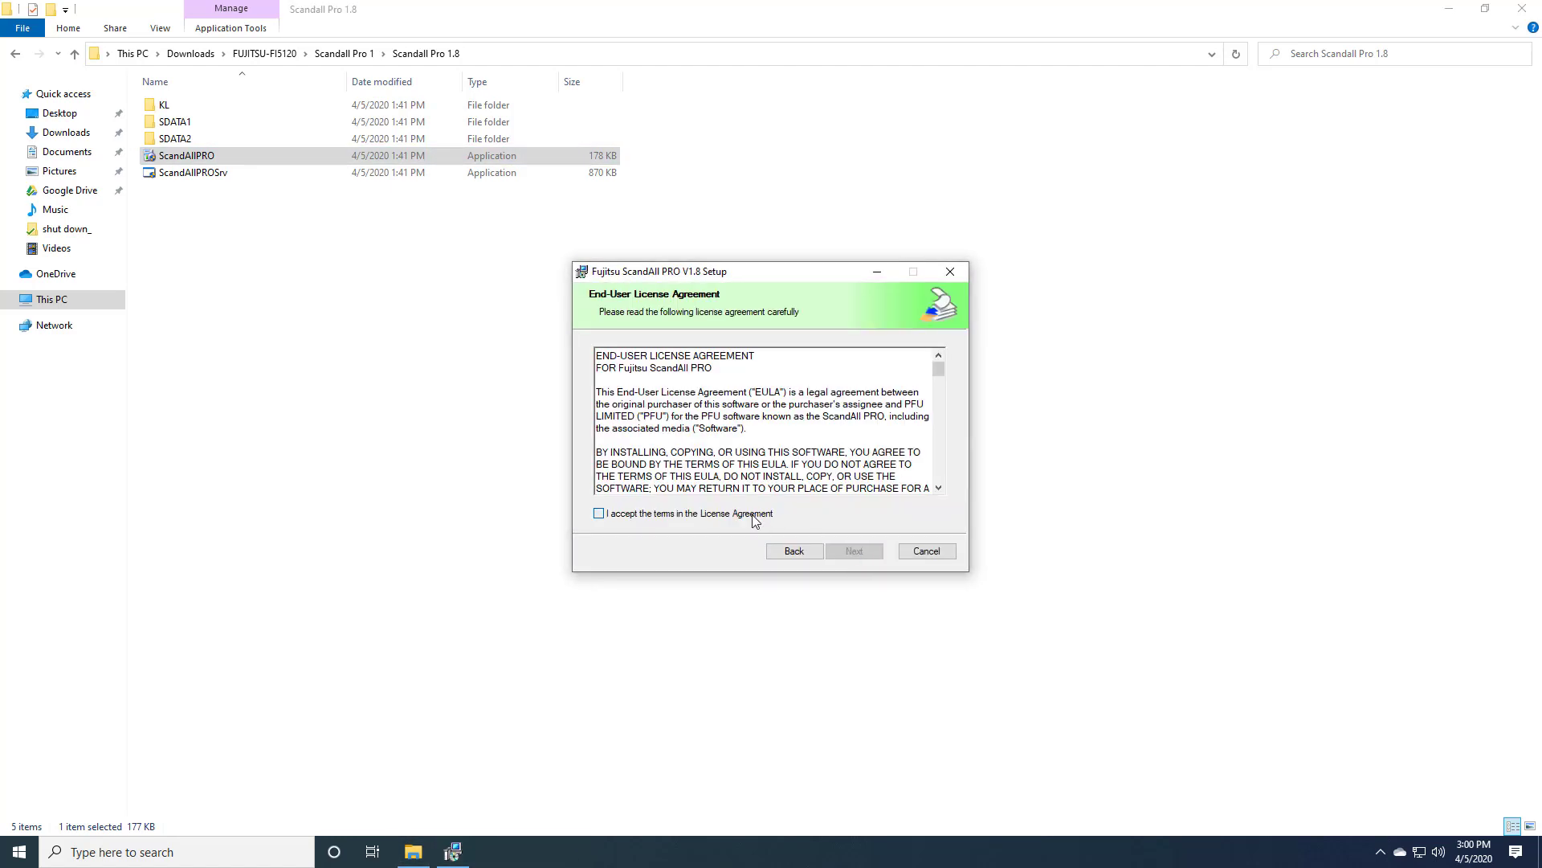
click(755, 514)
click(858, 553)
click(858, 553)
click(860, 555)
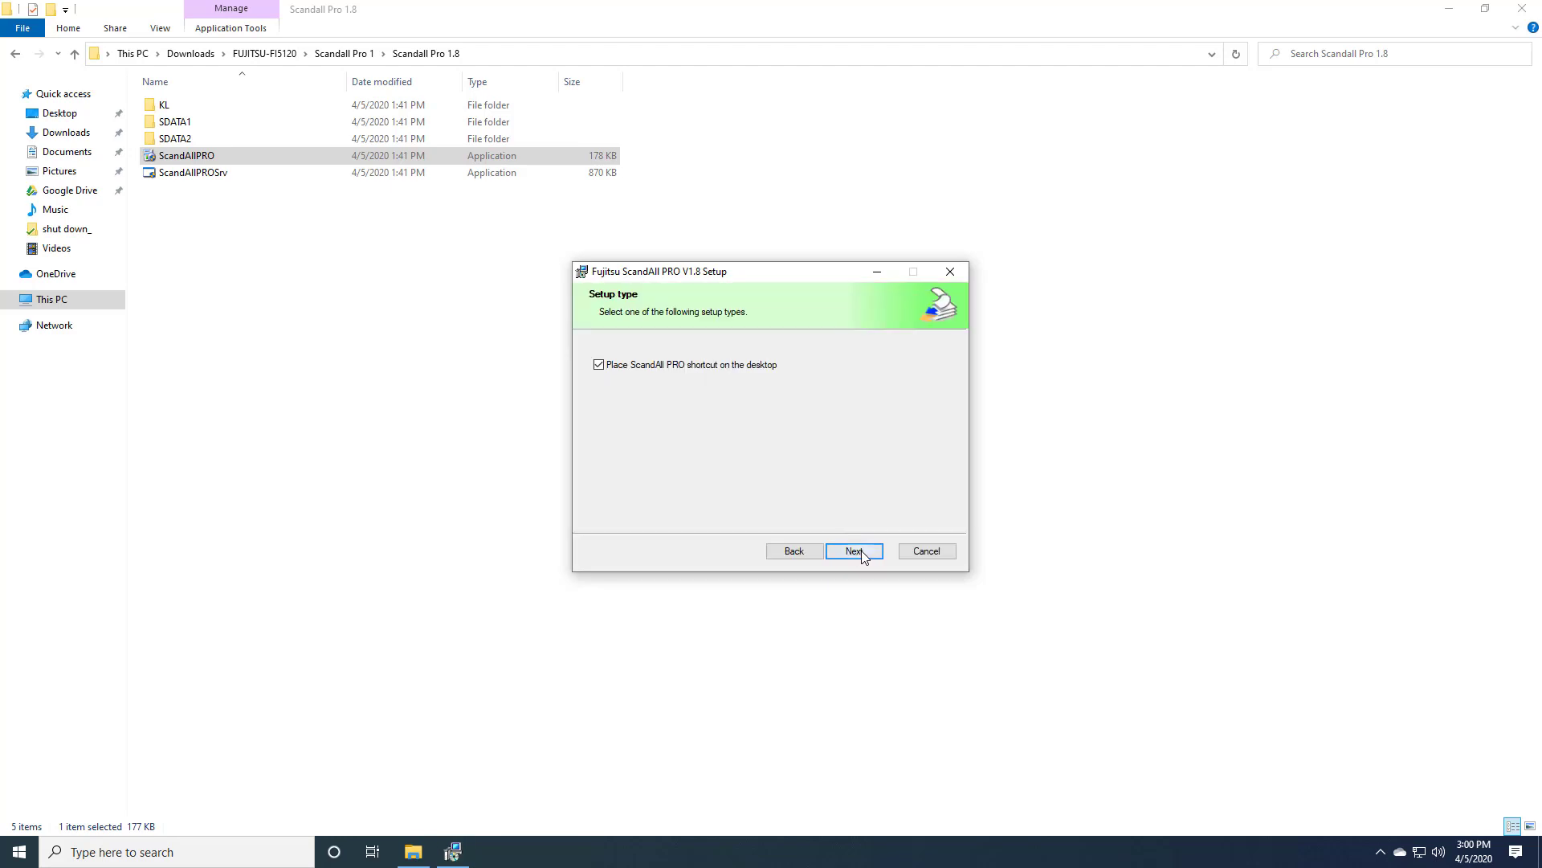
click(856, 552)
click(858, 553)
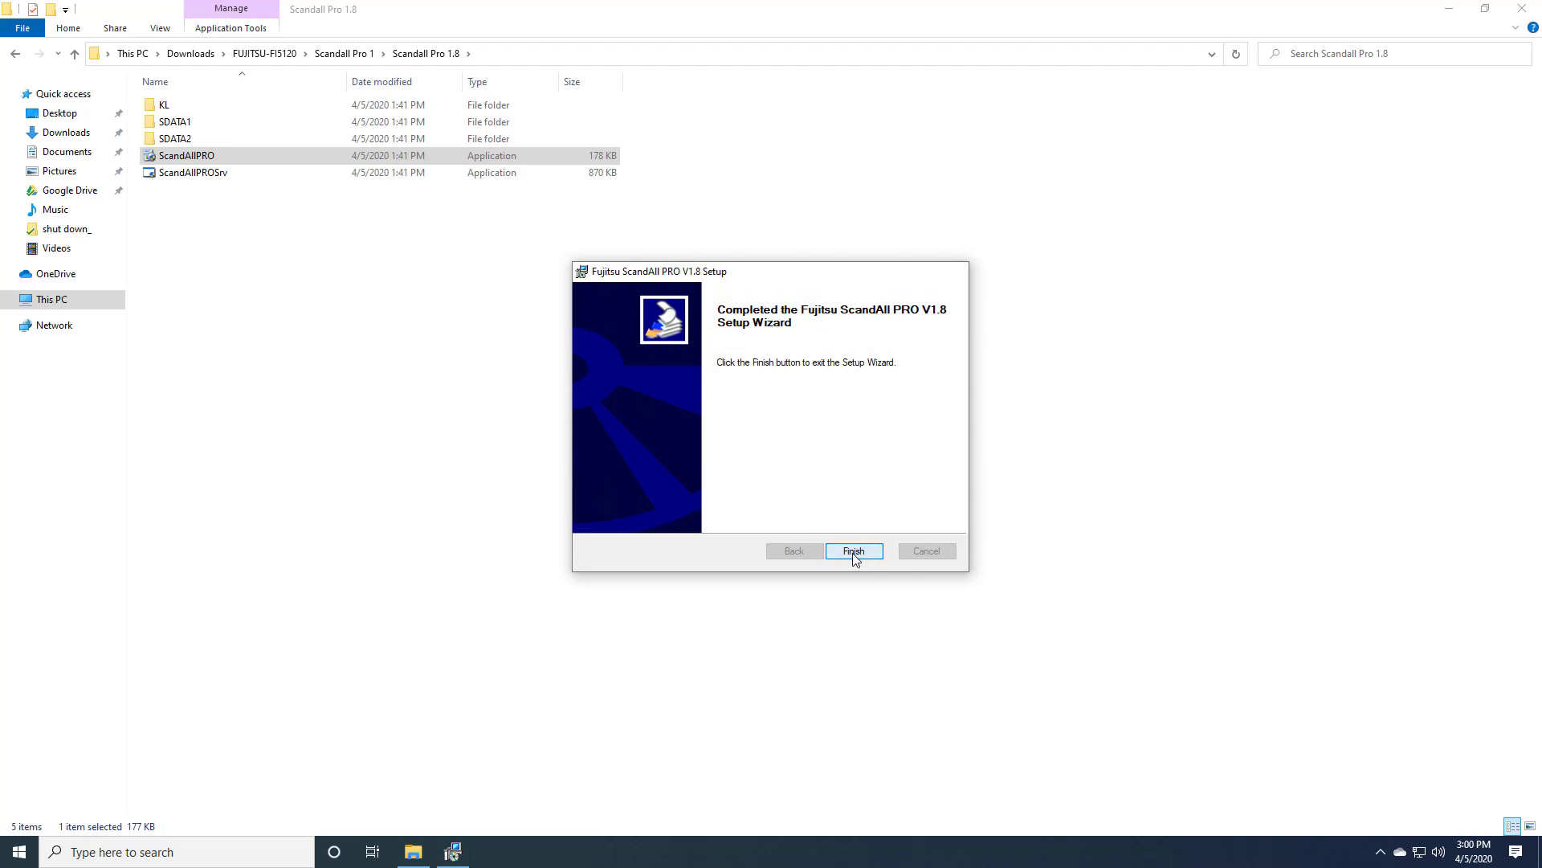
click(854, 552)
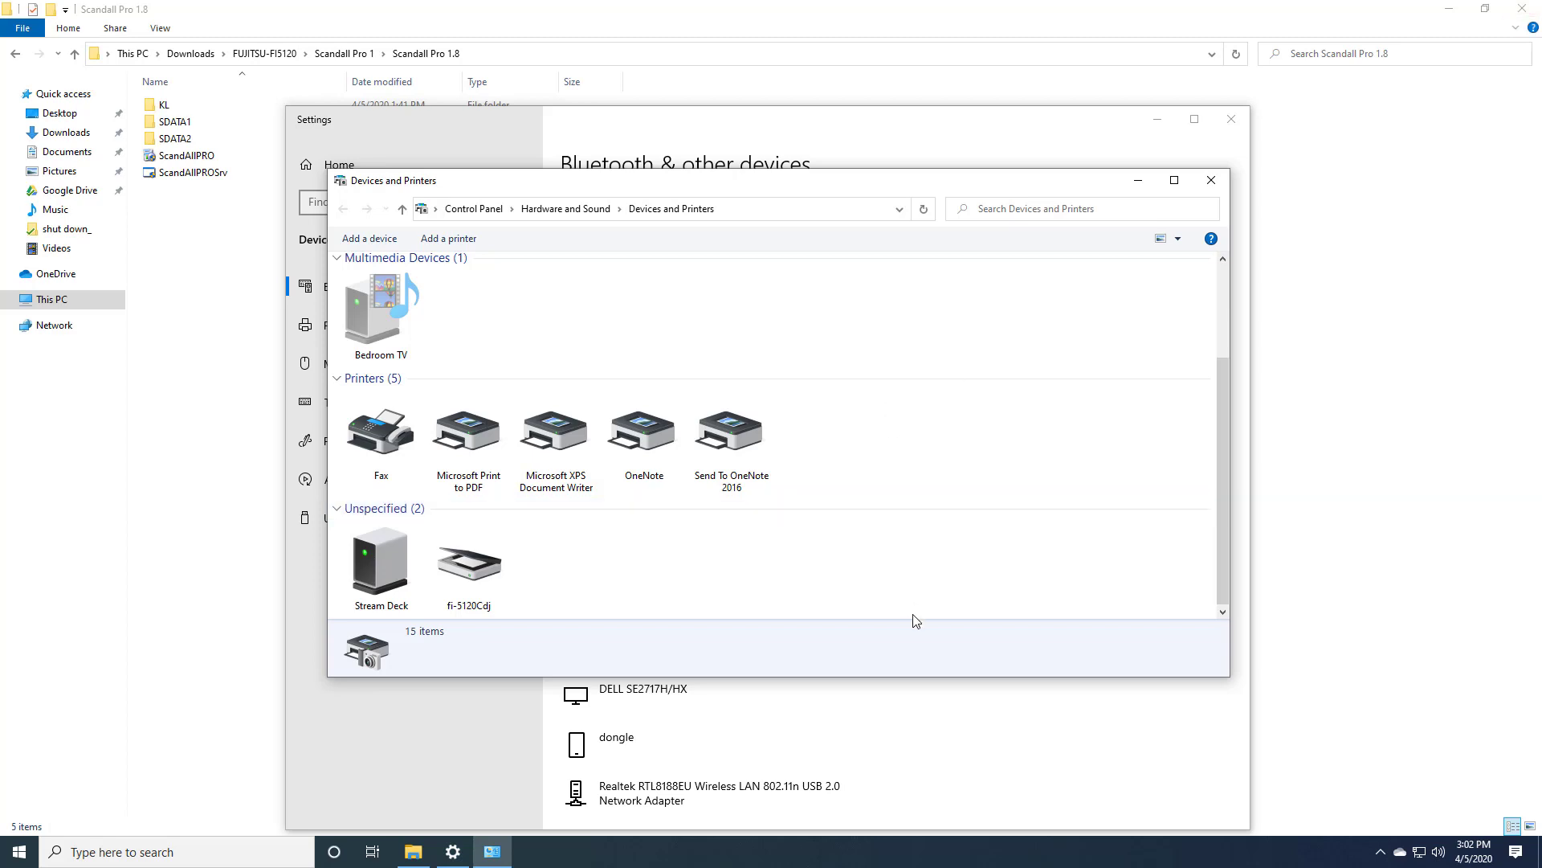
Check the status of the fi-5120Cdj scanner in Devices and Printers
click(482, 572)
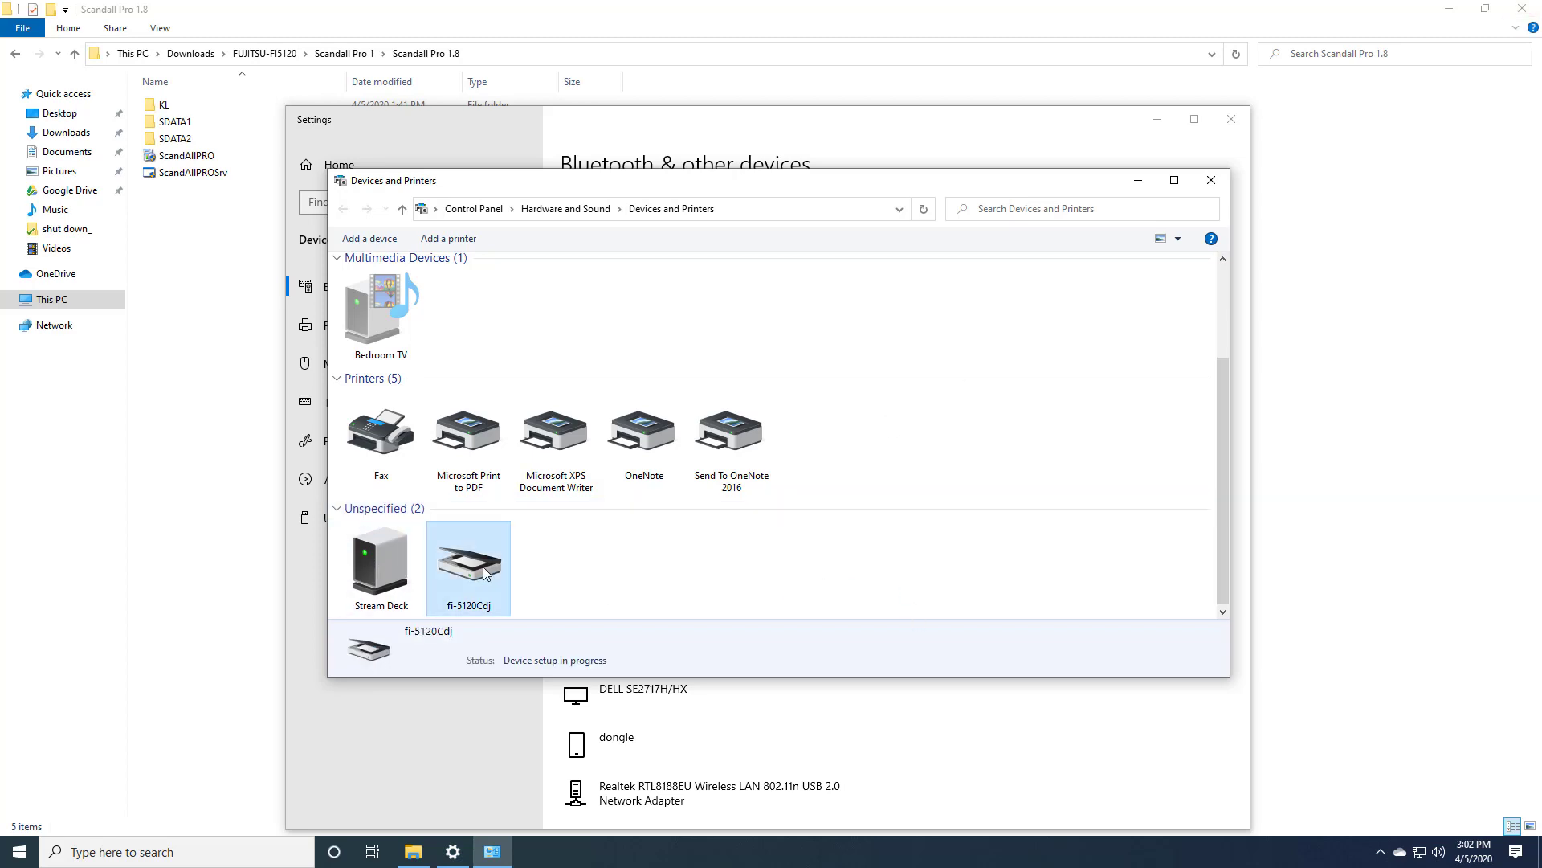
click(696, 579)
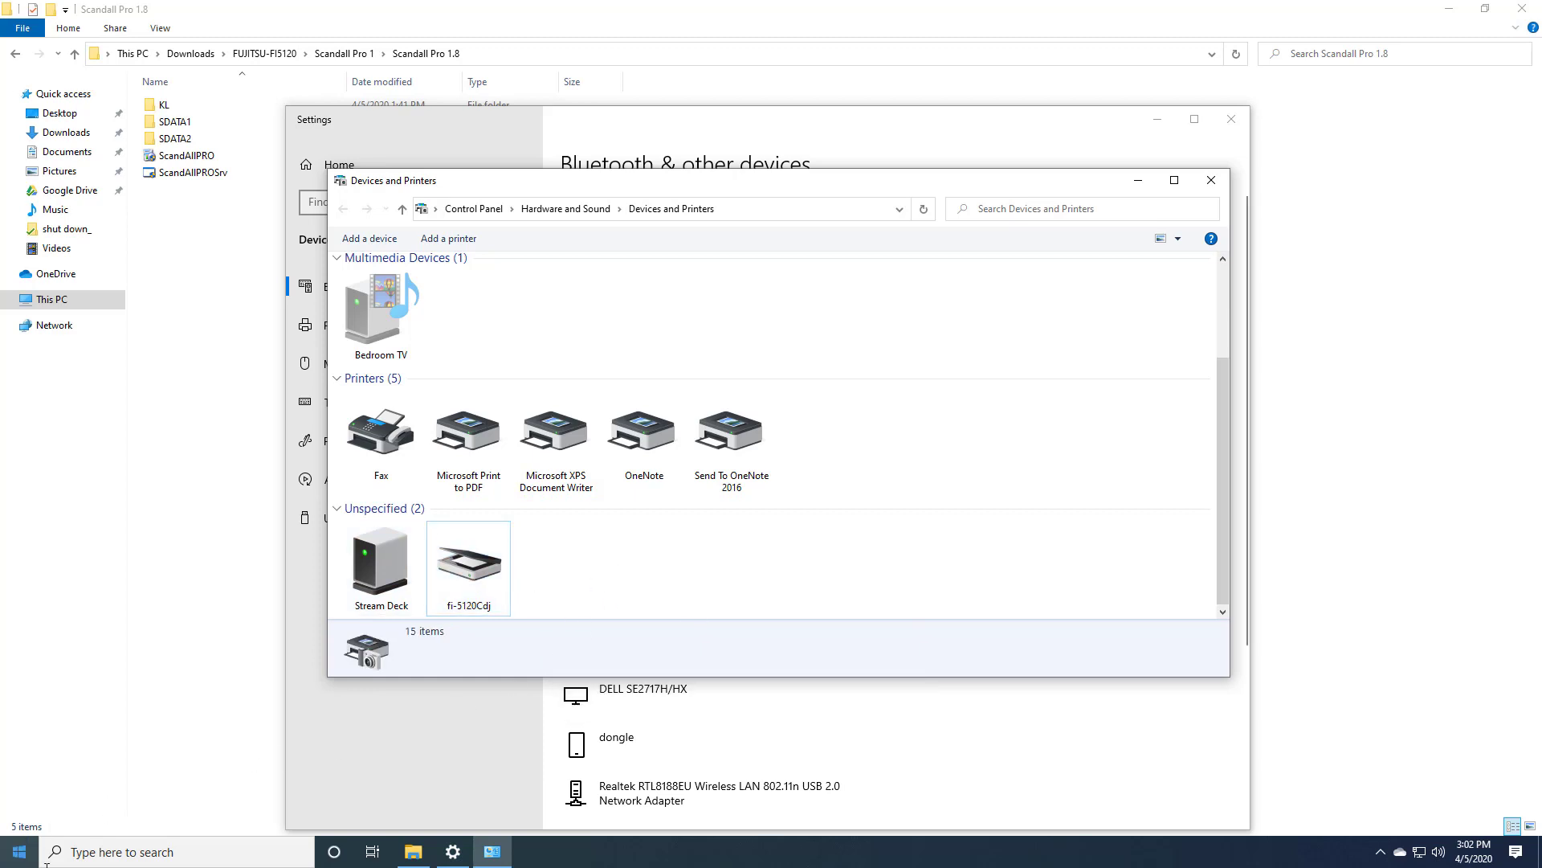
Search Windows for "scand" and launch ScandAll PRO
click(160, 850)
text(scand)
click(140, 422)
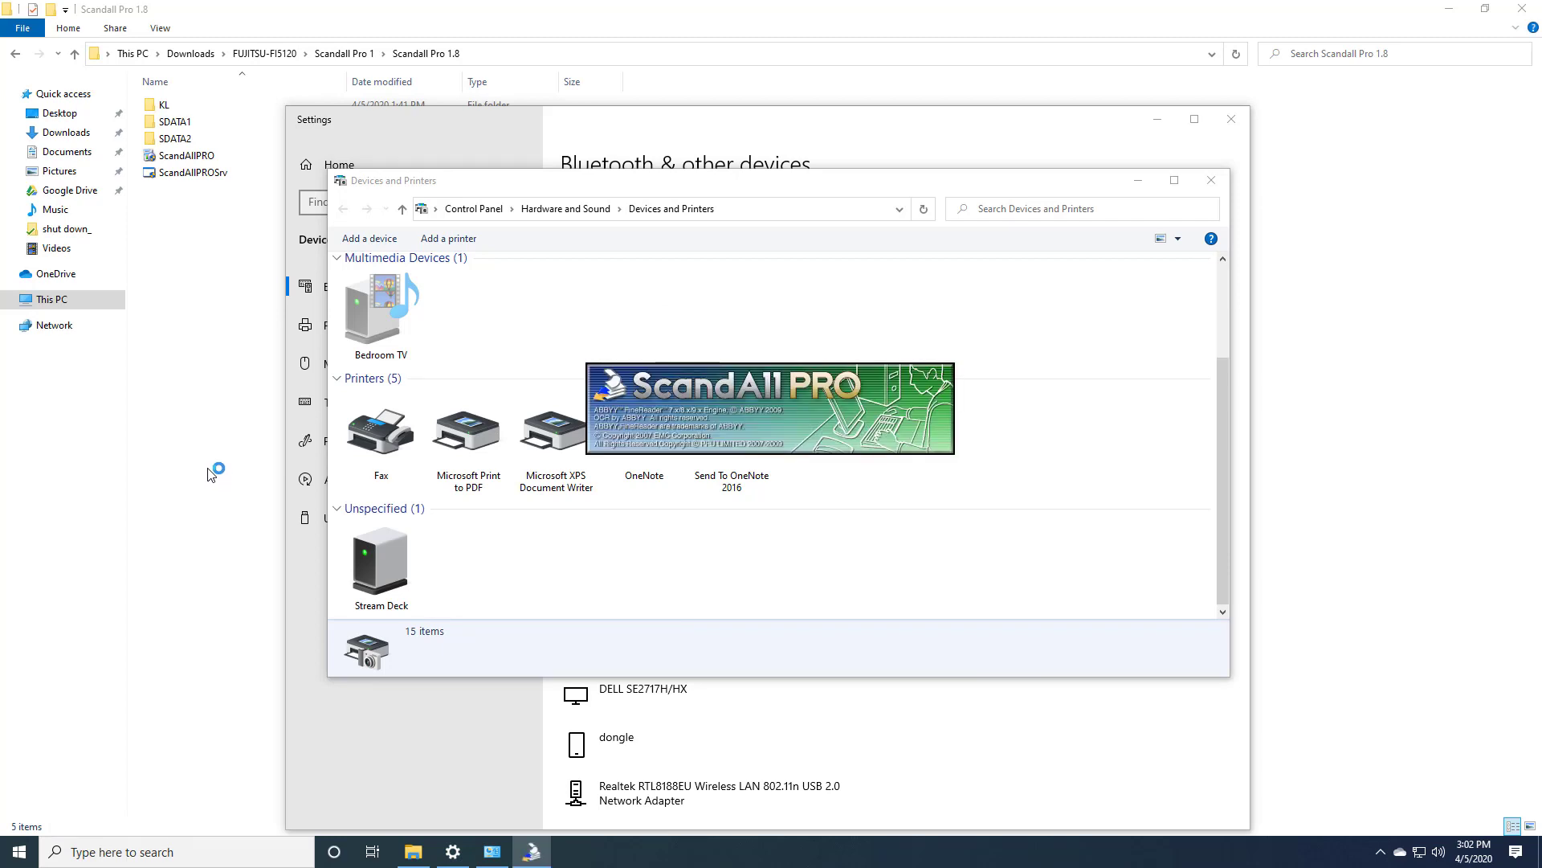
Select the connected Fujitsu fi-5120C as the scanner for ScandAll PRO
click(44, 28)
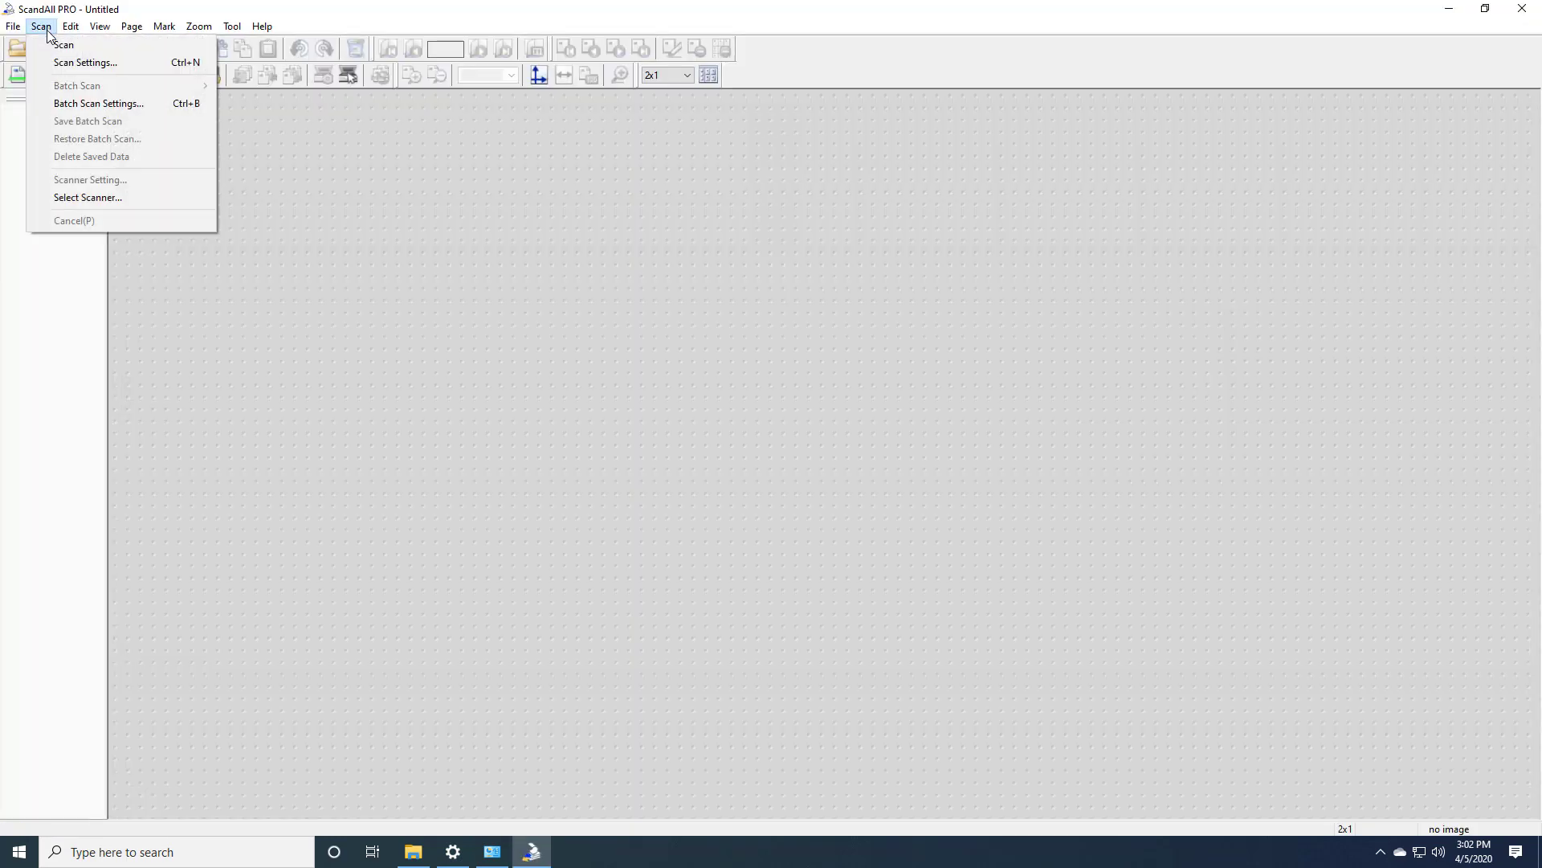
click(89, 197)
click(845, 385)
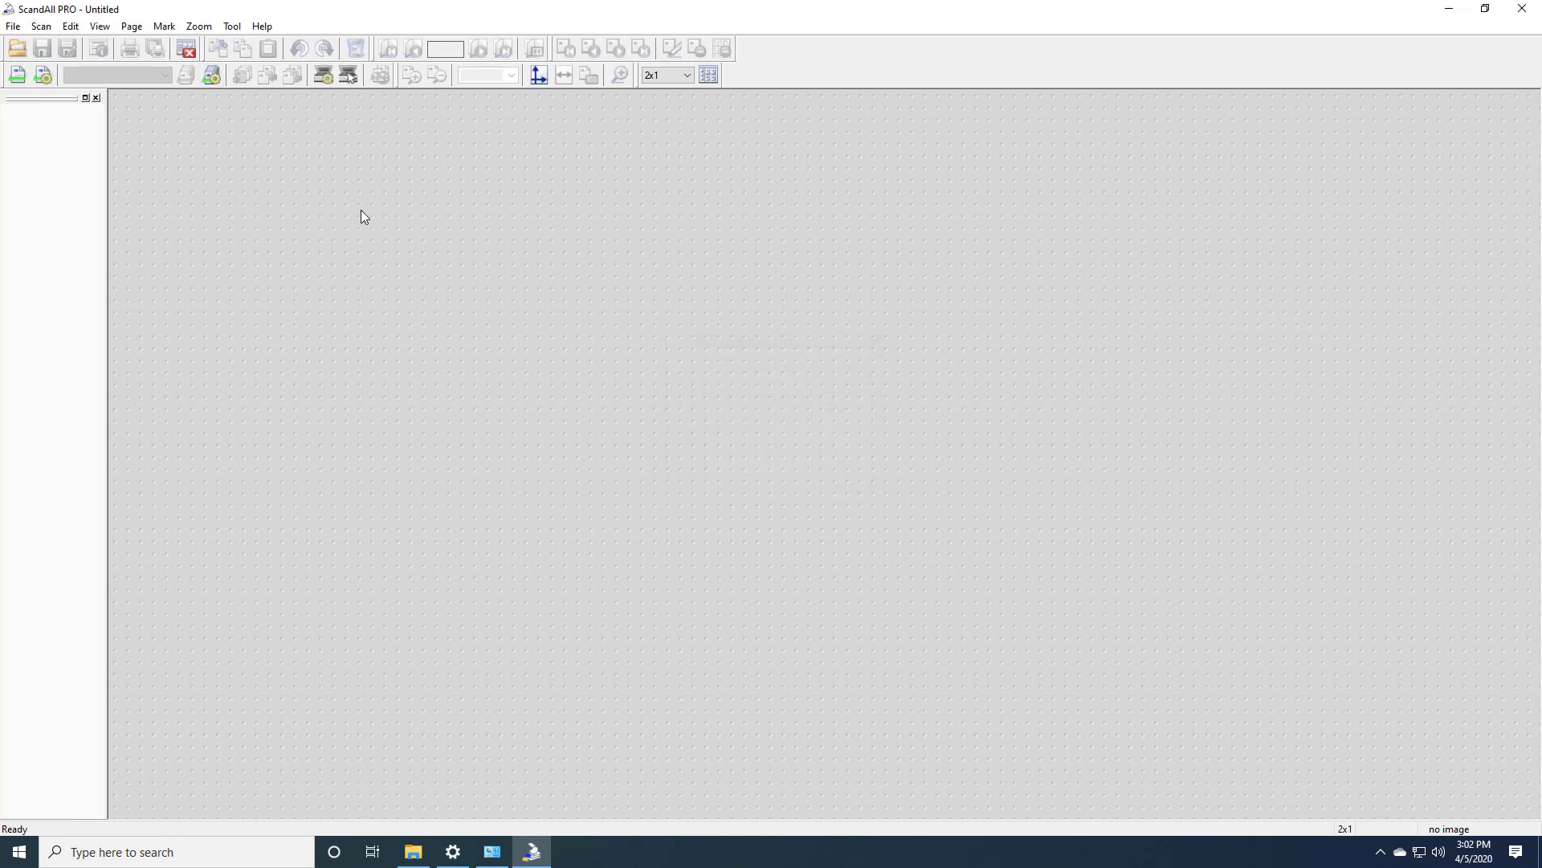
Add a batch scan profile named "New"
click(213, 79)
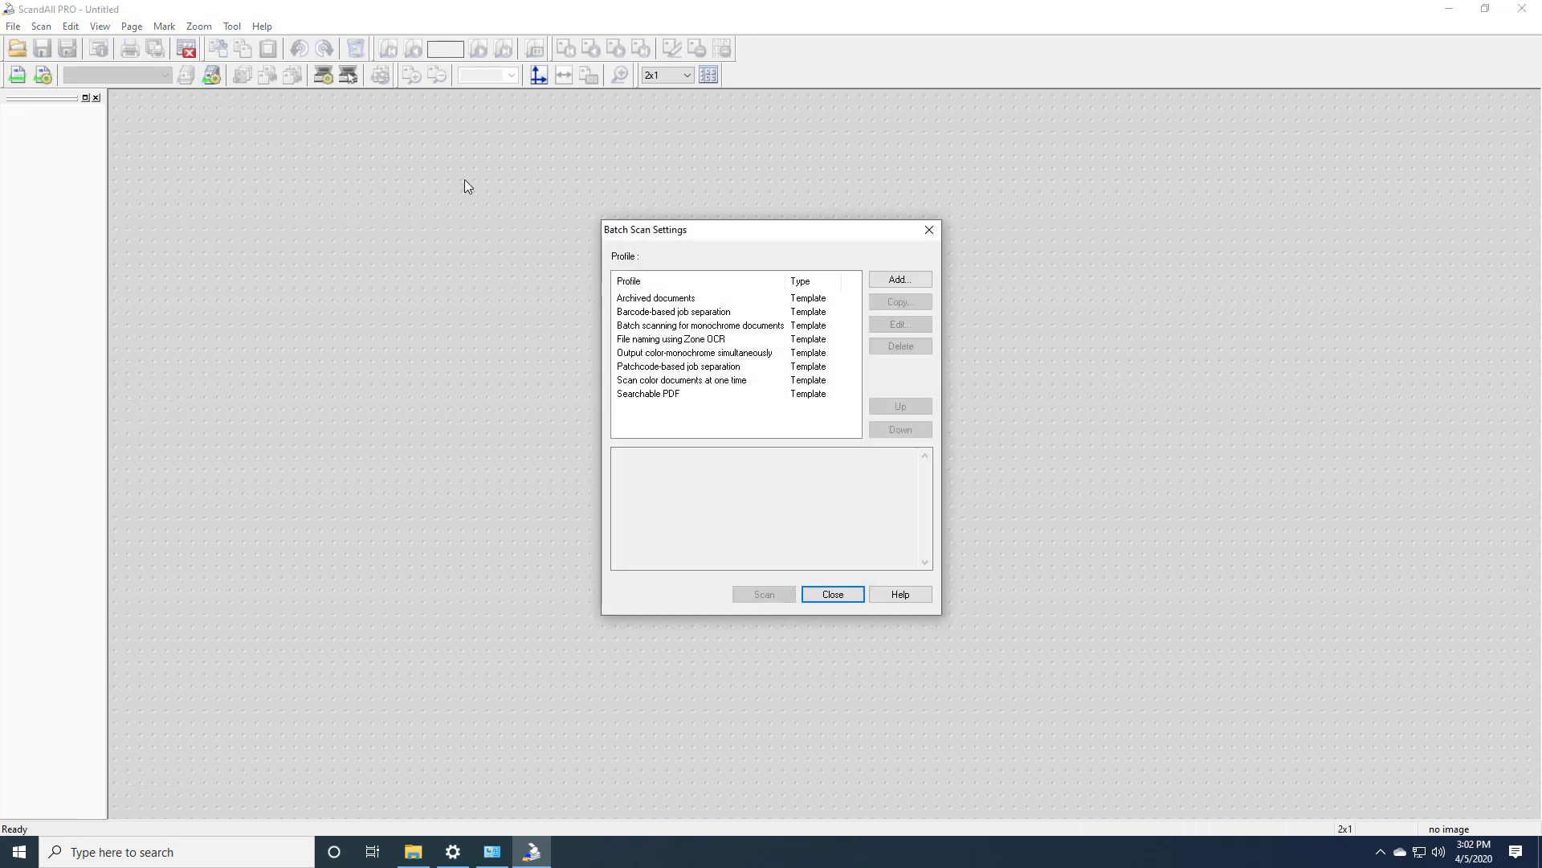
click(653, 394)
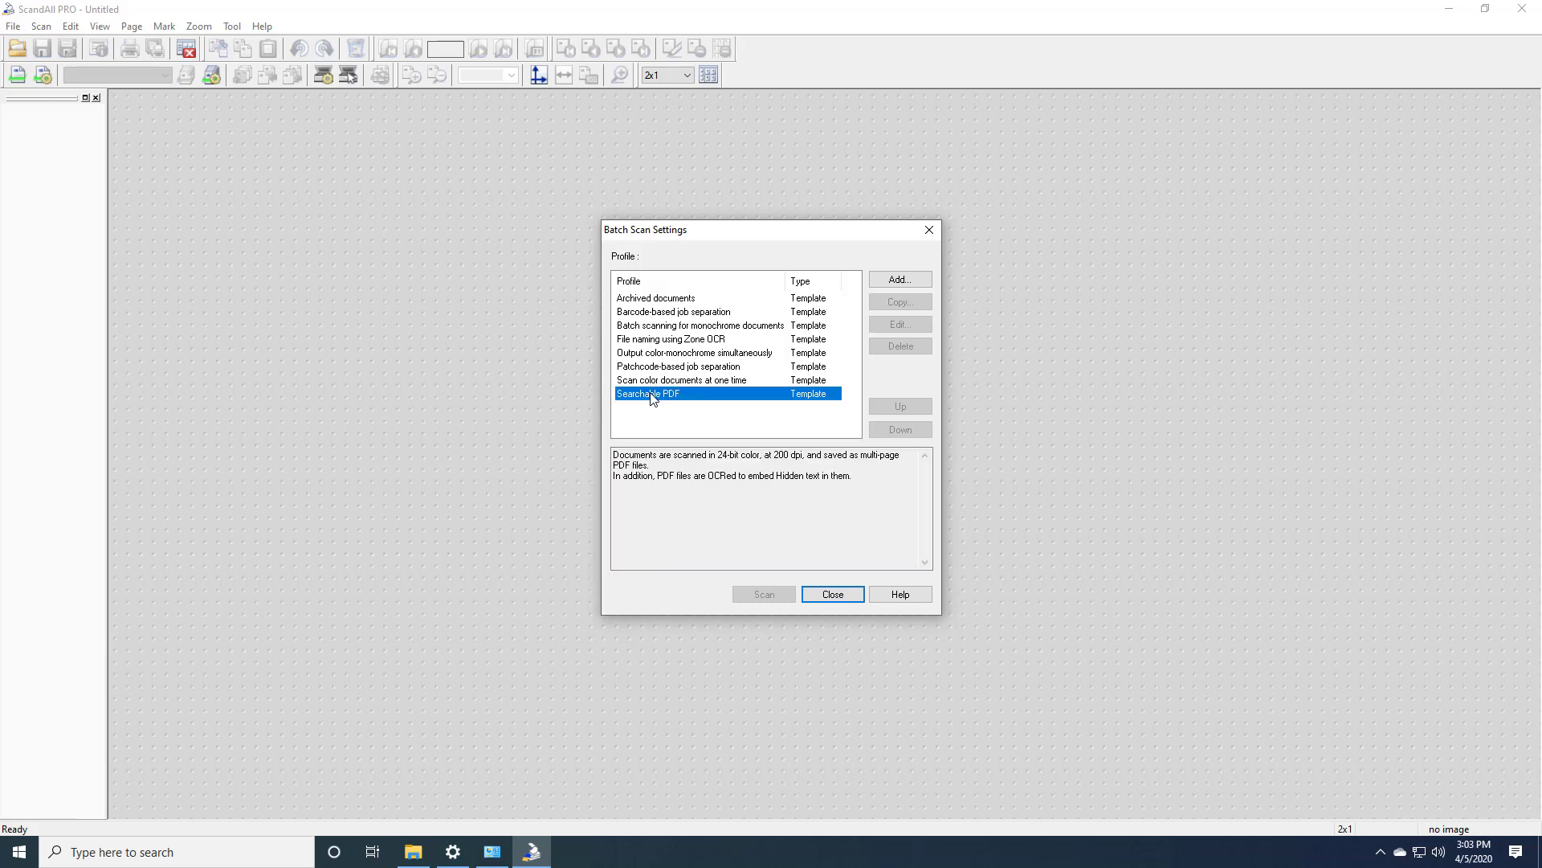
click(898, 280)
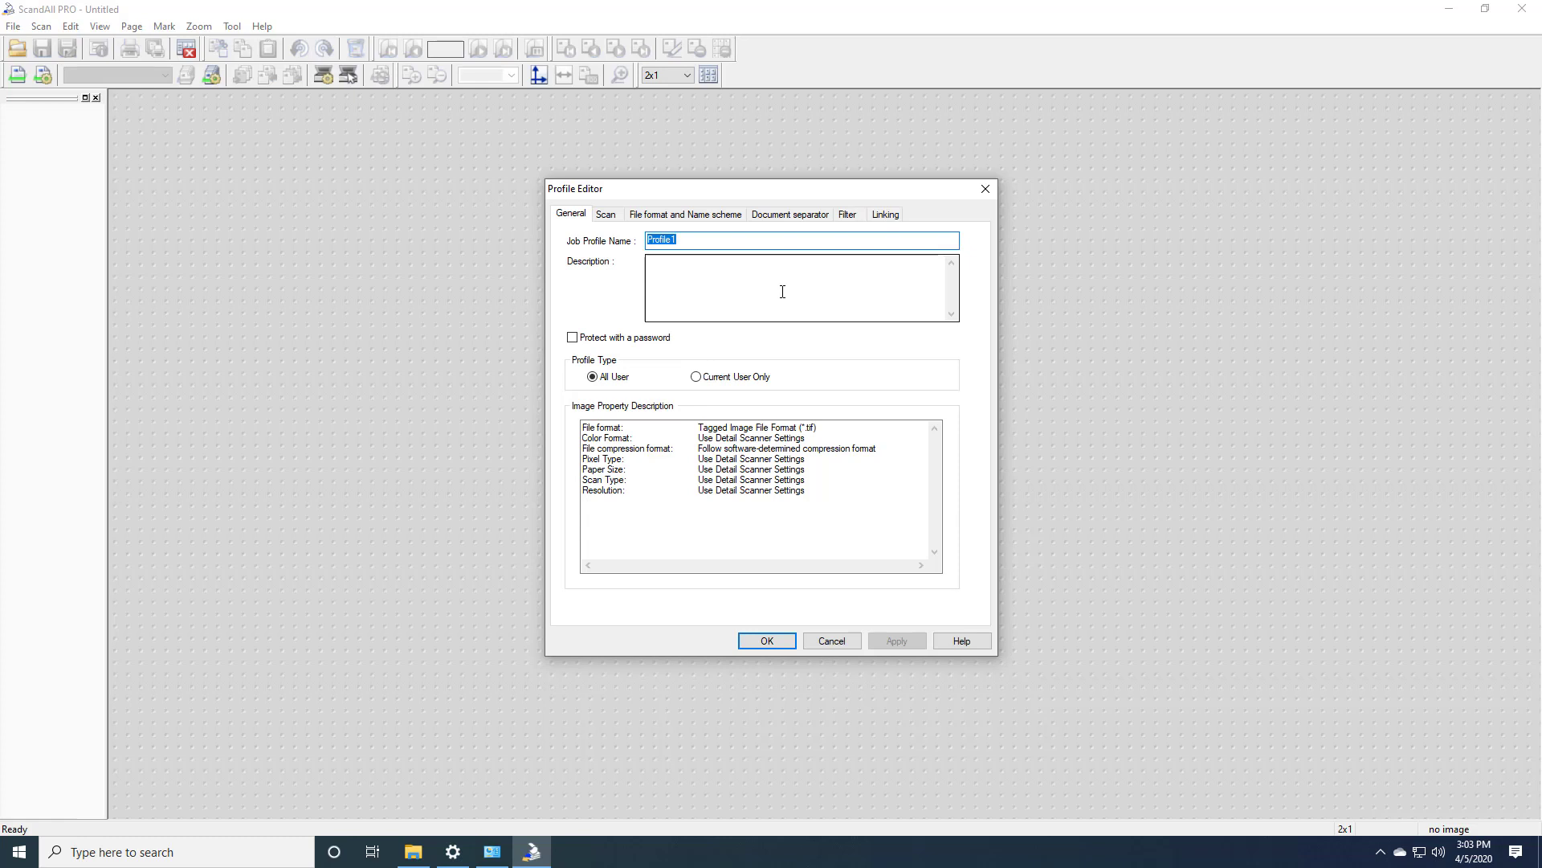
text(New)
Set the new profile's file format to PDF File (*.pdf) and review its scan and general settings
click(606, 214)
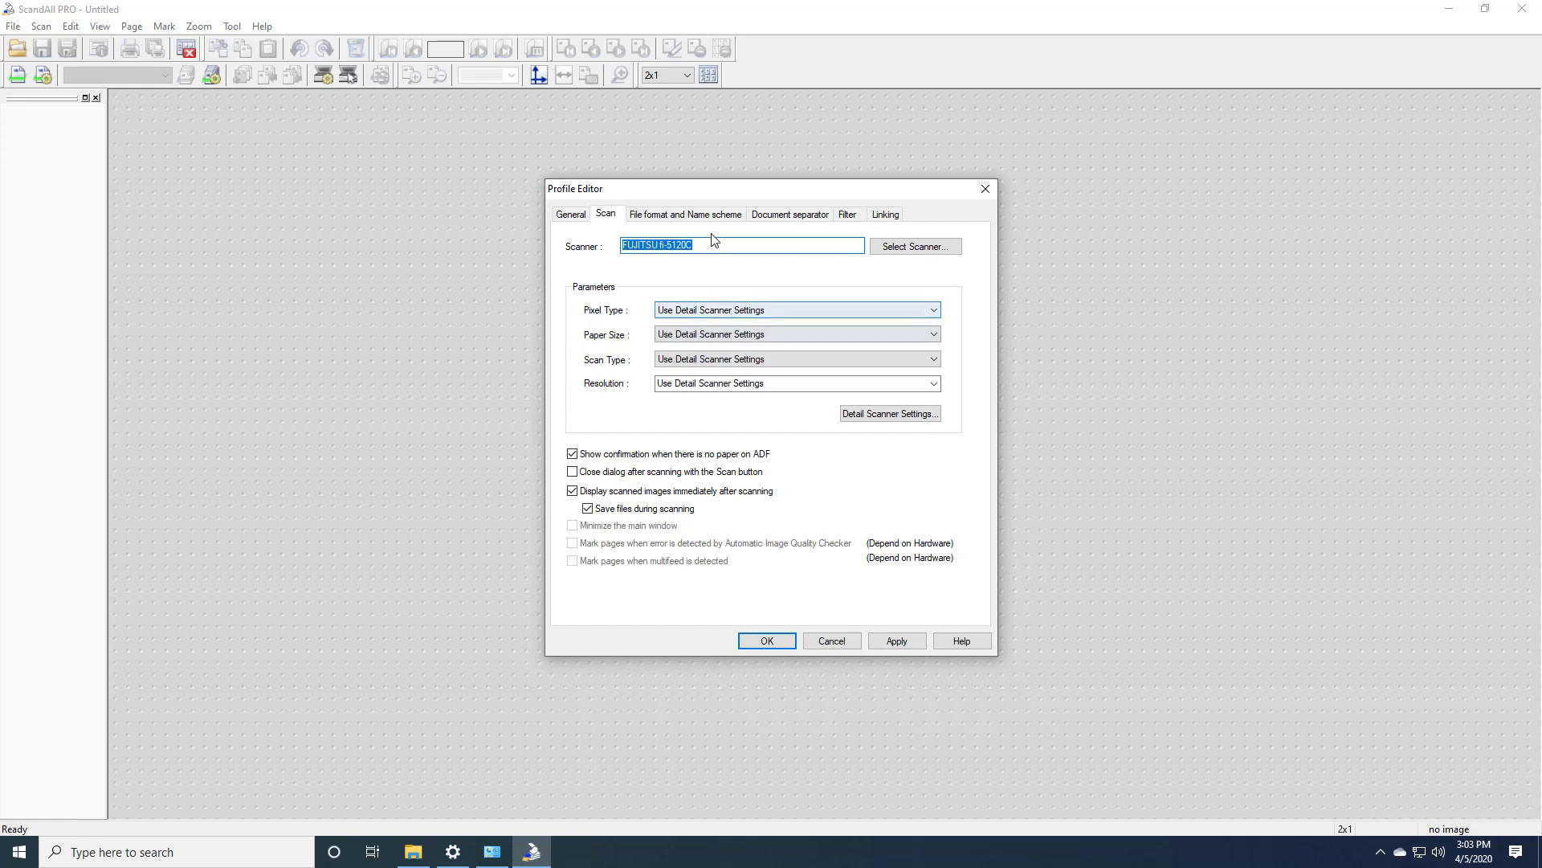
click(685, 214)
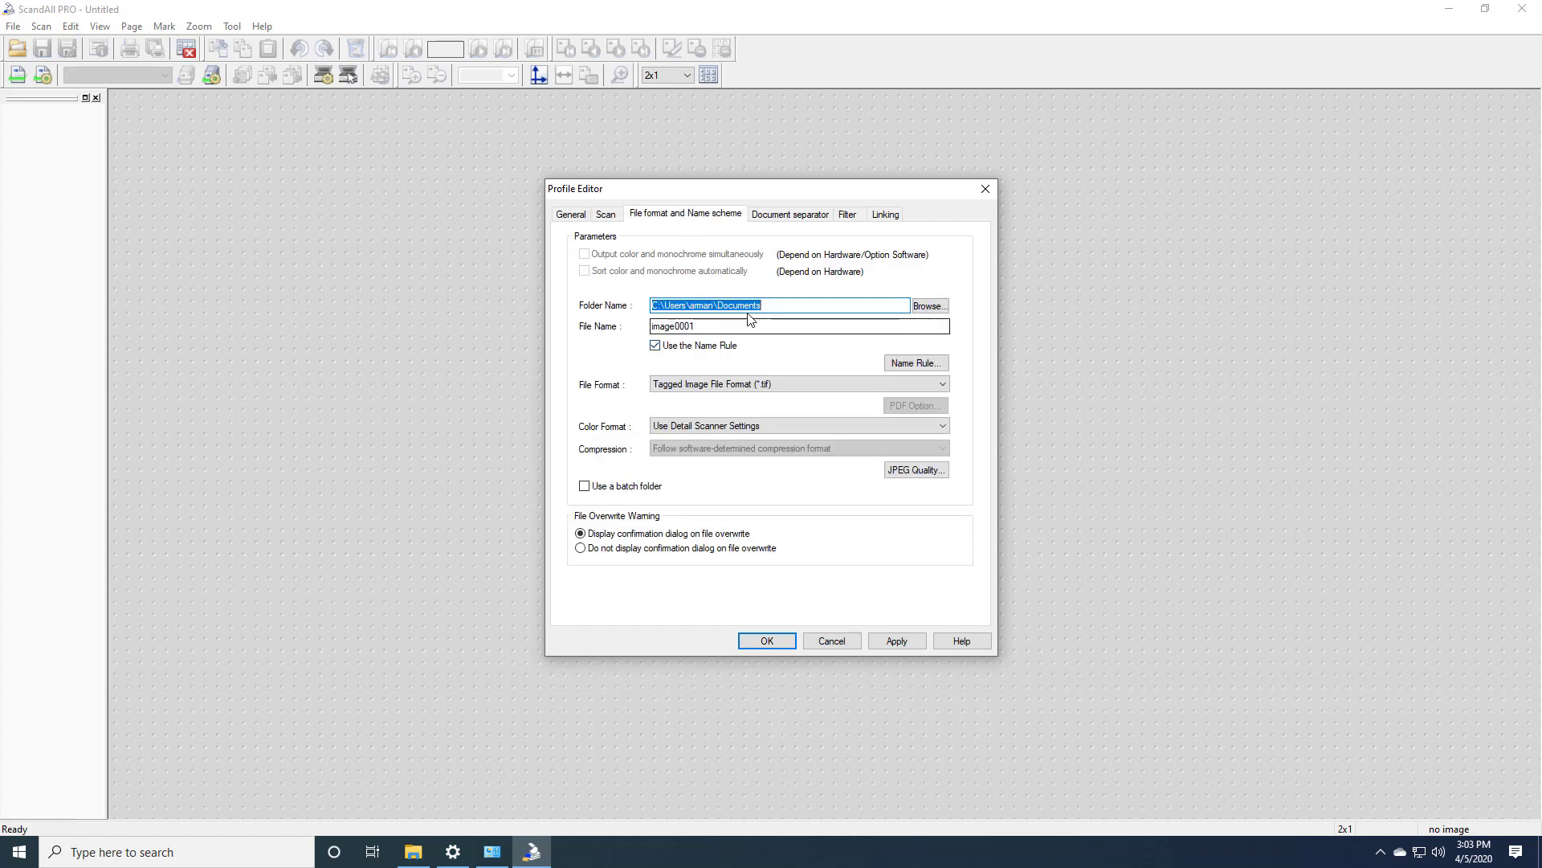
click(773, 385)
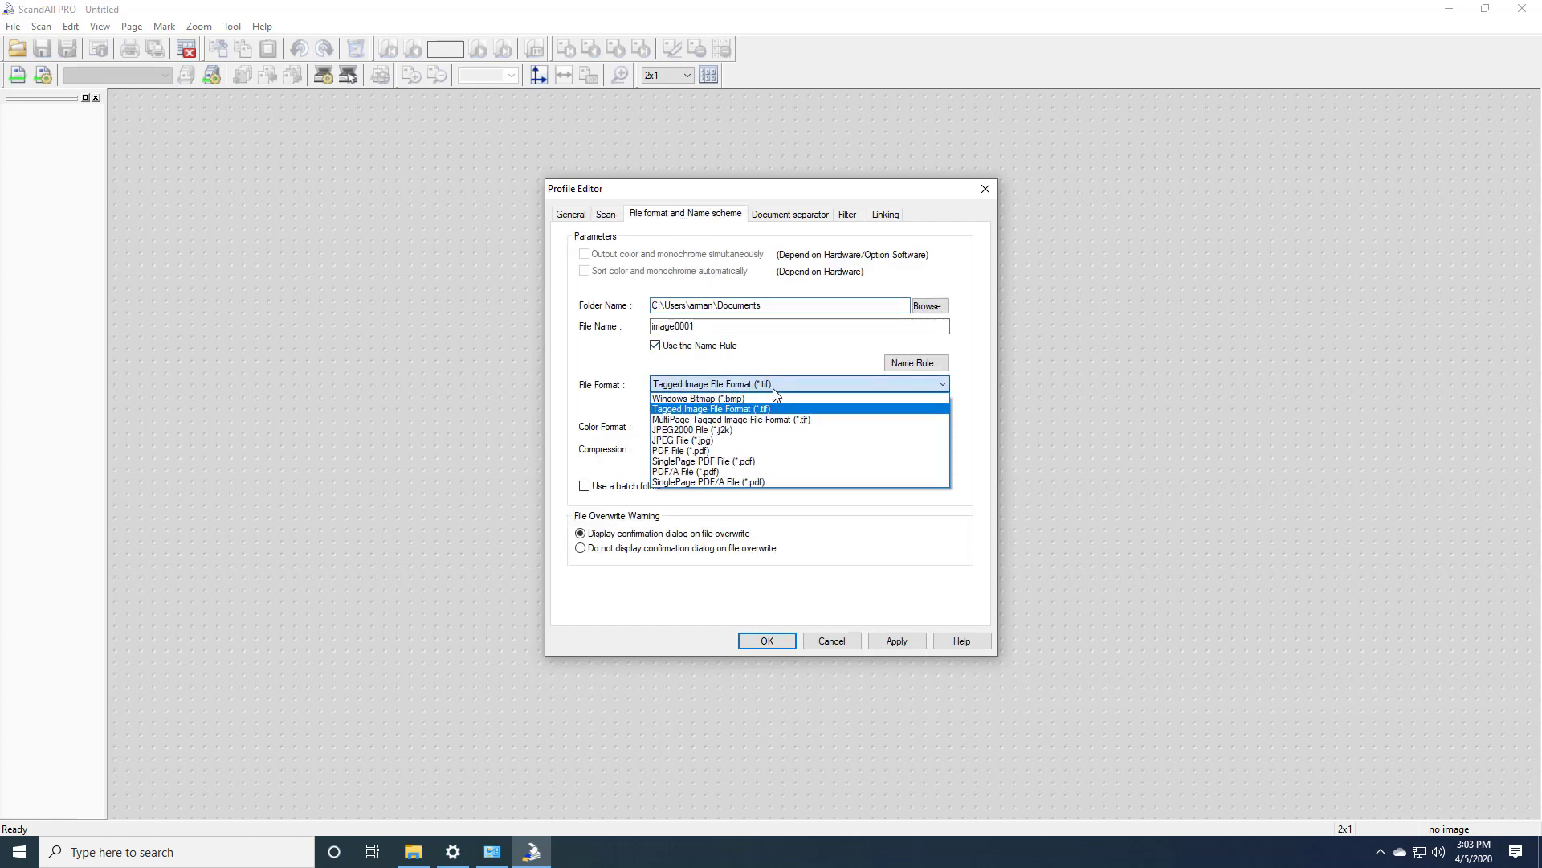
click(771, 450)
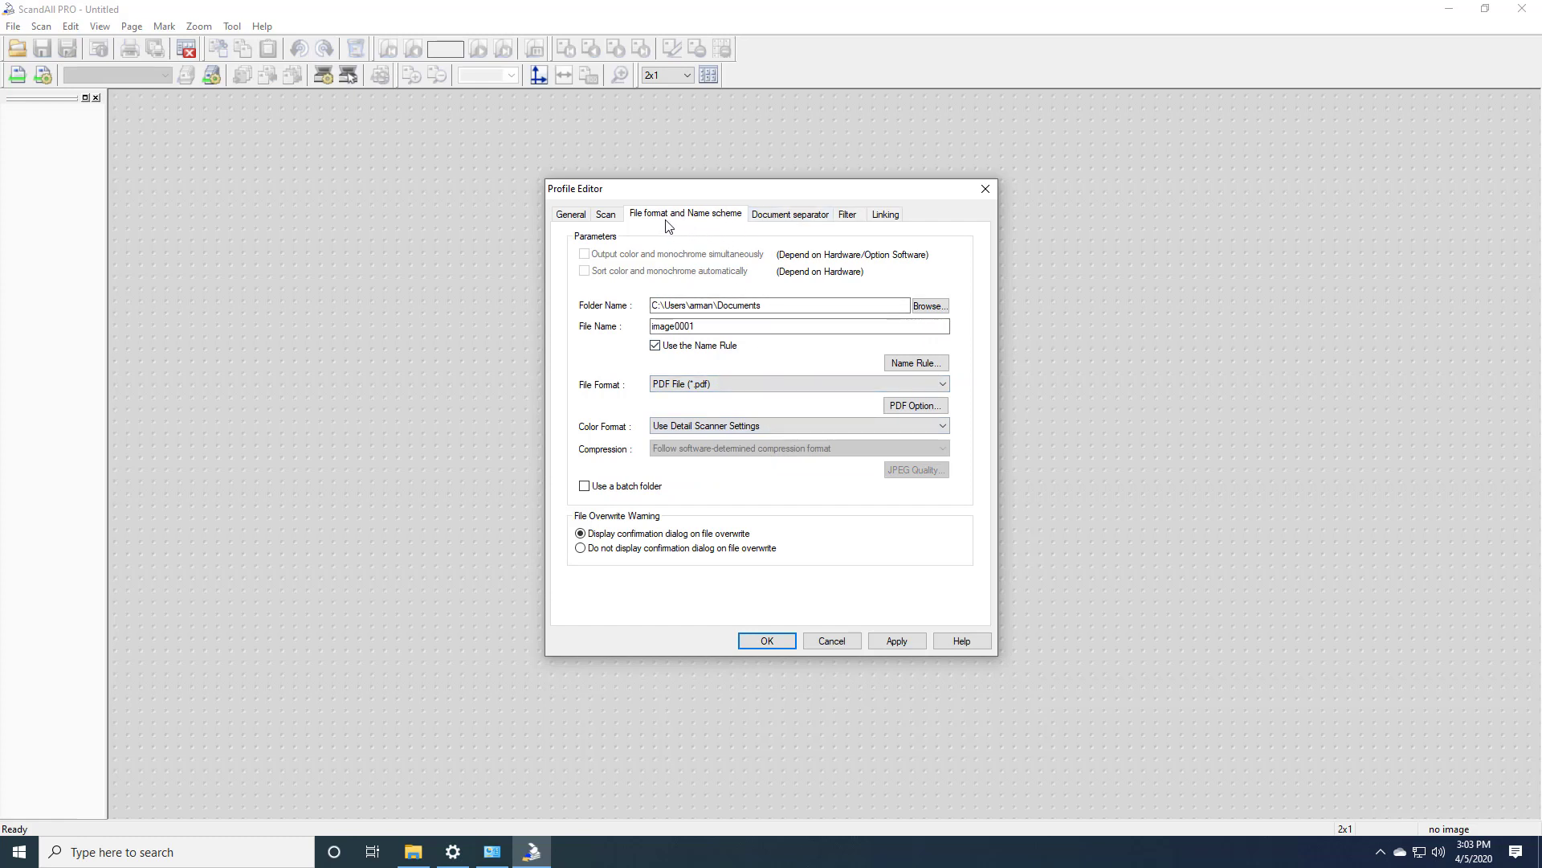
click(607, 217)
click(572, 217)
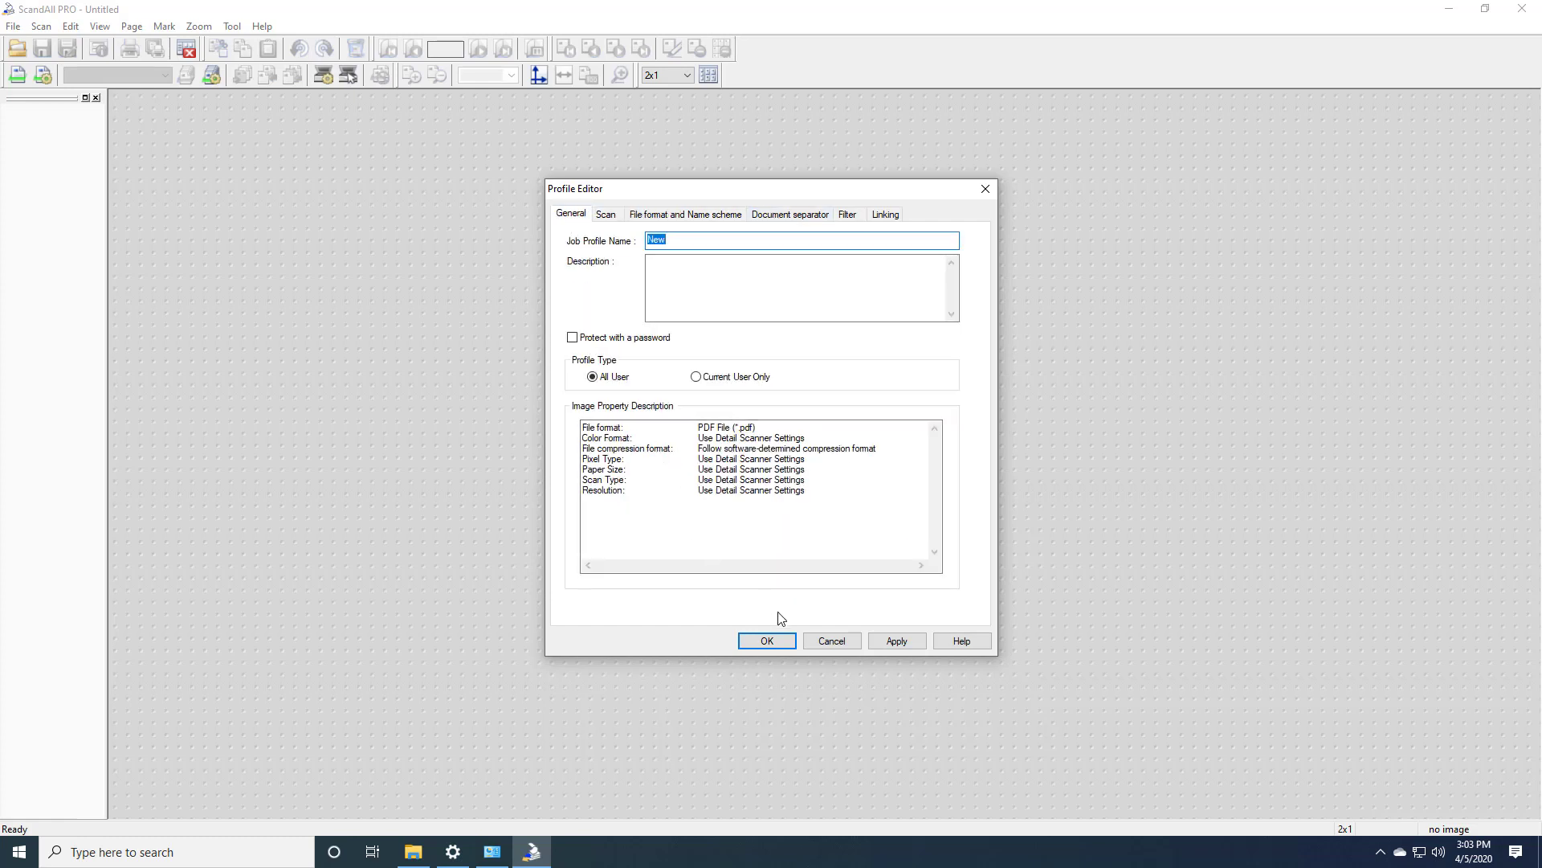